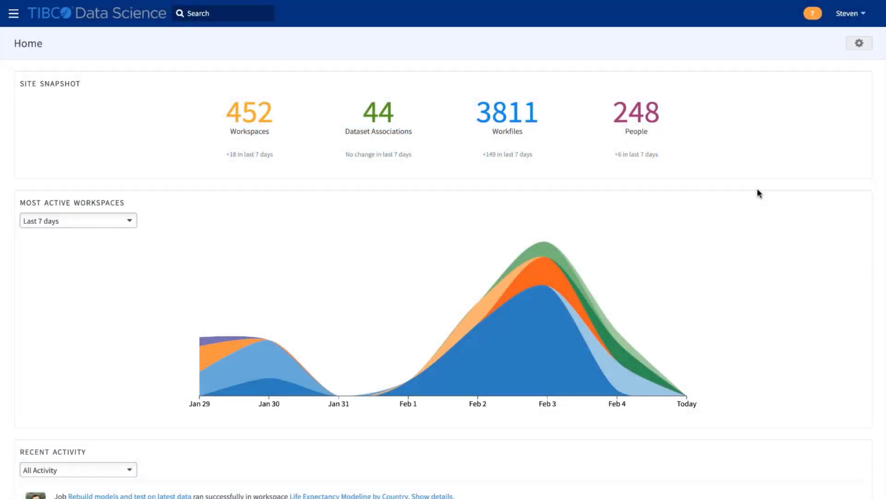
# Open the Life Expectancy Modeling by Country workspace from the chart tooltip and browse its activity feed.
pyautogui.scroll(-6, 757, 193)
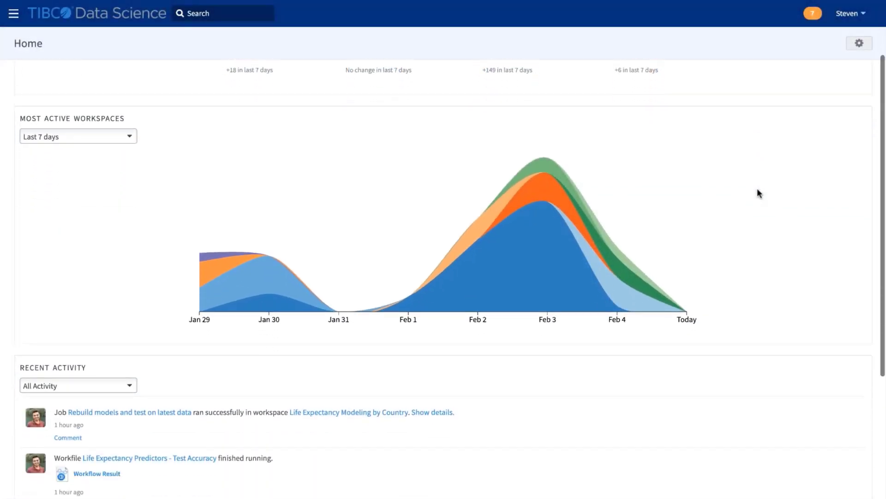
pyautogui.scroll(-10, 713, 277)
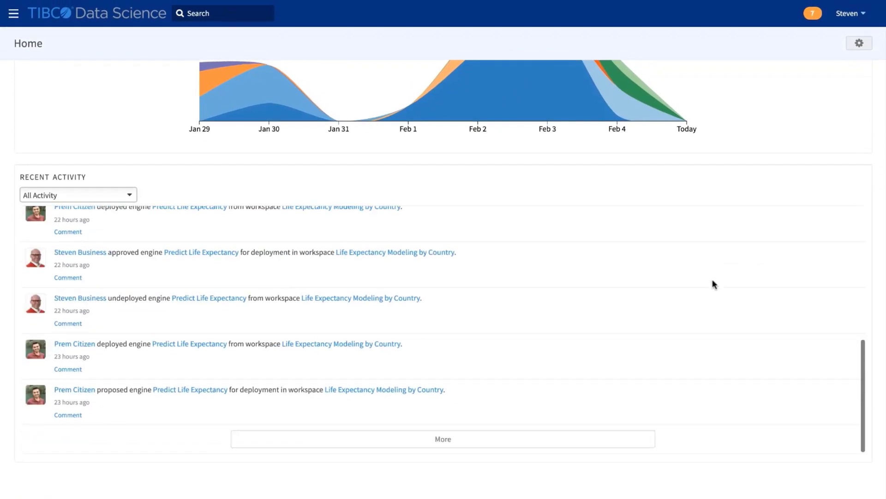
pyautogui.scroll(10, 713, 279)
pyautogui.scroll(6, 713, 284)
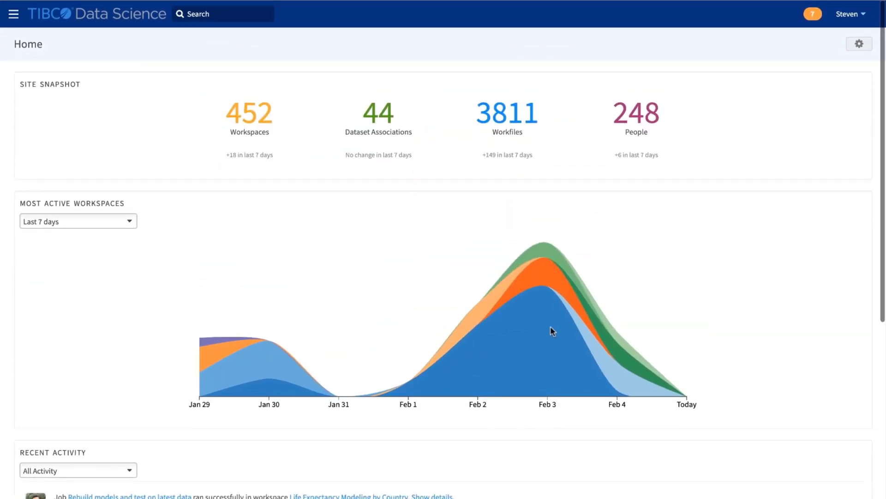
pyautogui.moveTo(547, 329)
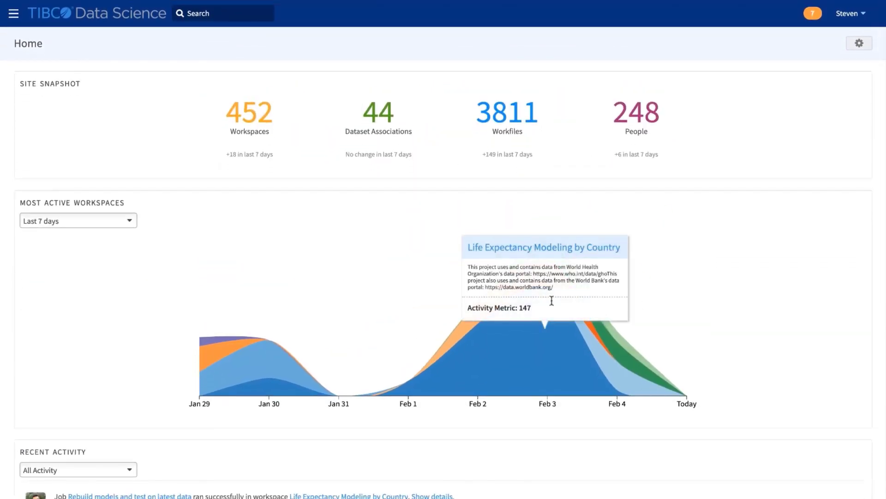
pyautogui.click(576, 251)
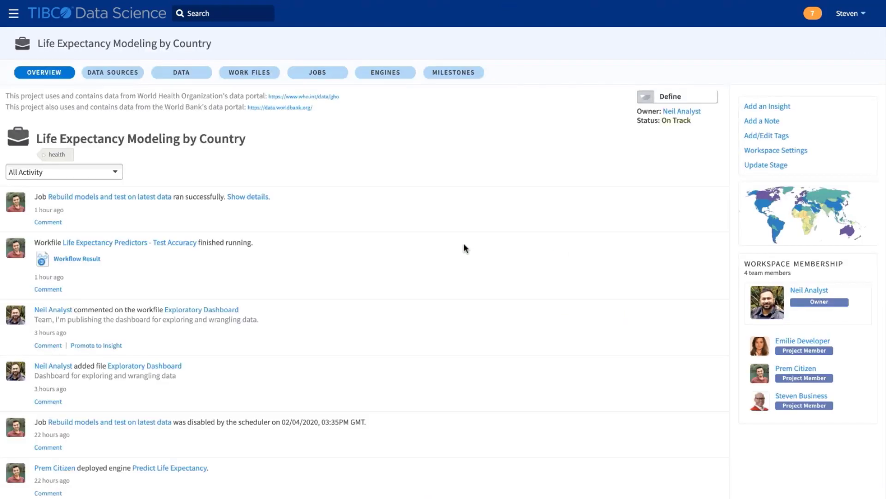
pyautogui.scroll(-10, 463, 245)
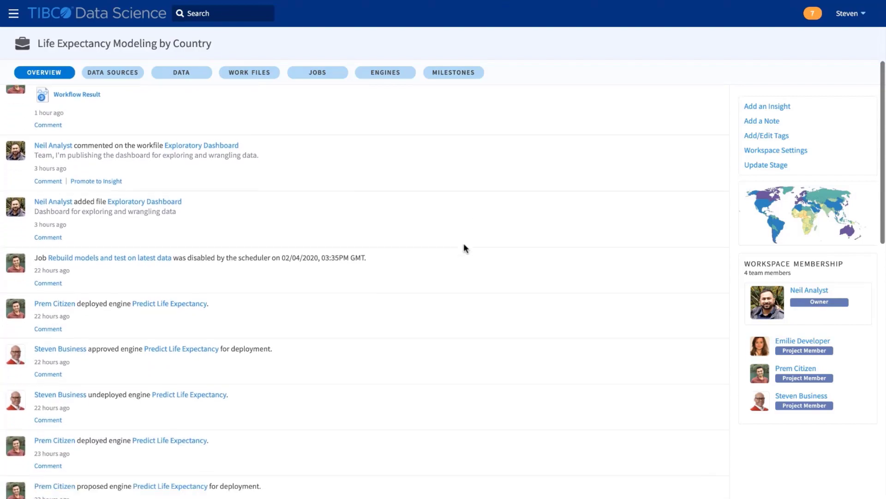
pyautogui.scroll(-6, 463, 243)
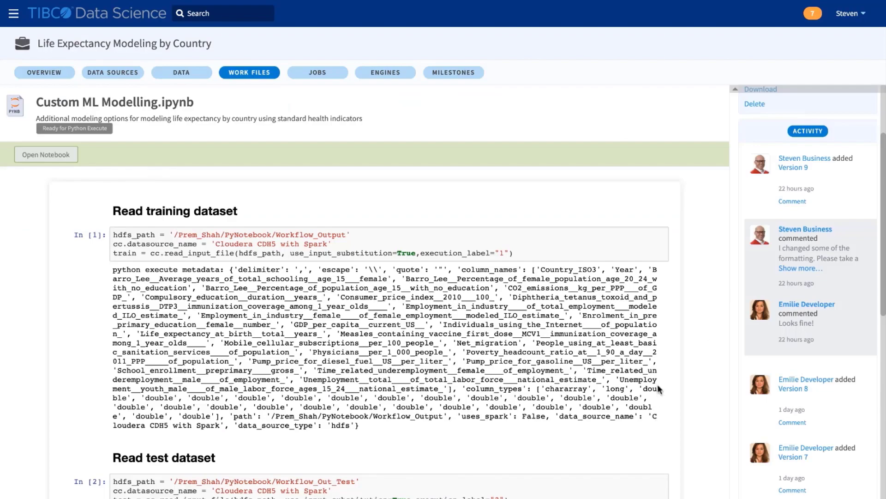
# Scroll through the notebook, then mark the top Selected Country predictor bars for Australia.
pyautogui.scroll(-20, 659, 389)
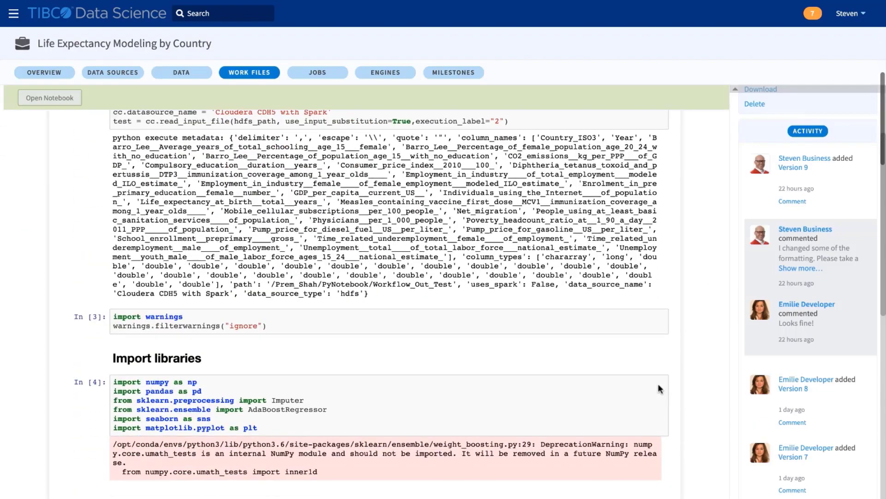
pyautogui.scroll(-10, 659, 388)
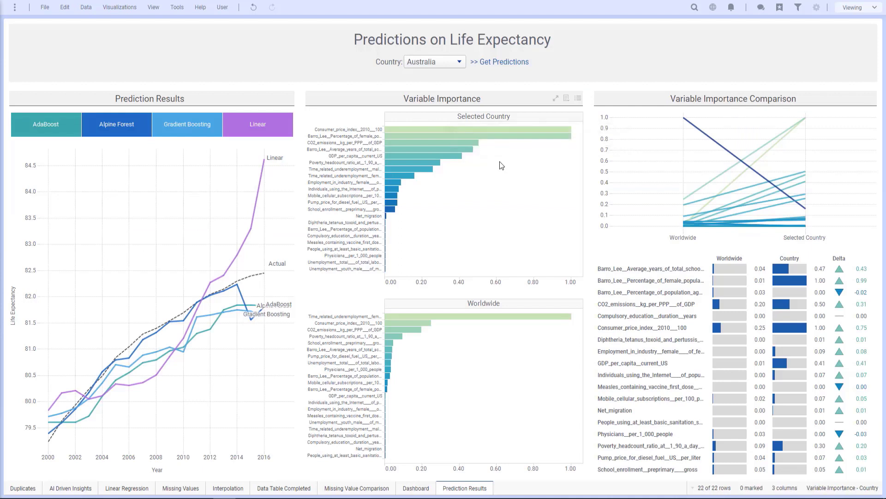
pyautogui.moveTo(499, 161); pyautogui.dragTo(404, 126)
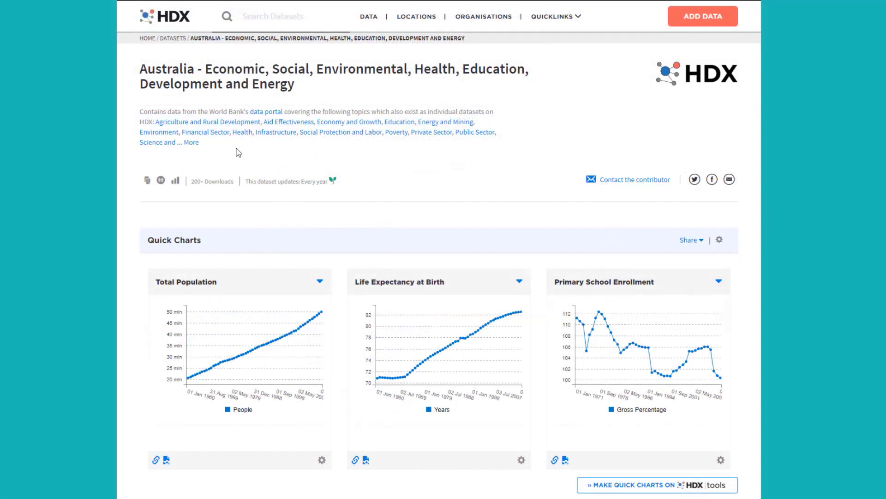
# Highlight the World Bank and WHO source mentions, then add all 30 downloaded files to Spotfire.
pyautogui.moveTo(210, 112); pyautogui.dragTo(245, 112)
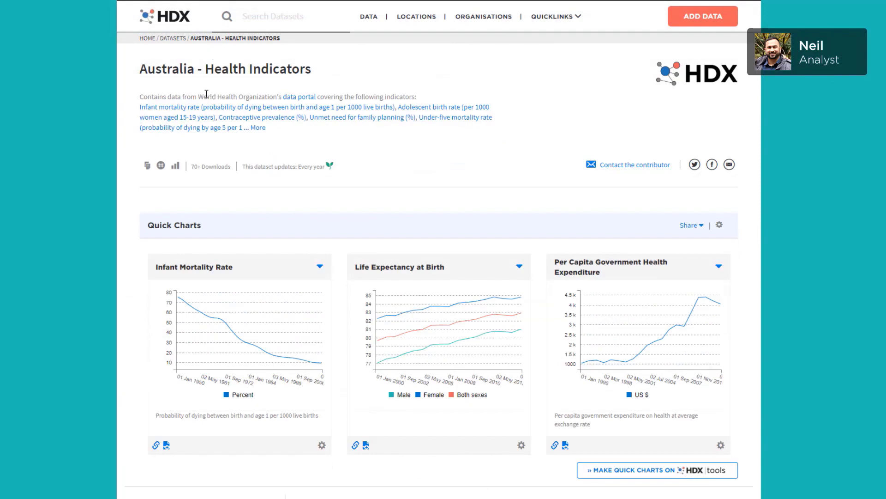
pyautogui.moveTo(198, 97); pyautogui.dragTo(281, 97)
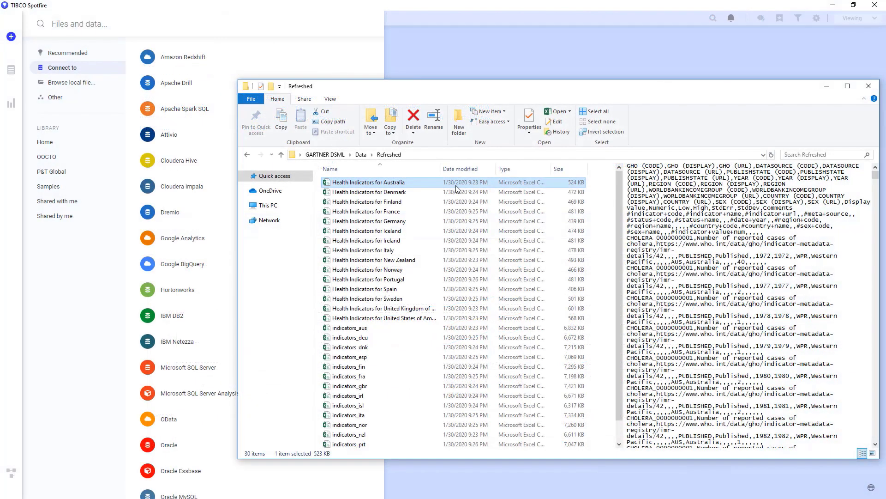
pyautogui.hotkey('ctrl', 'a')
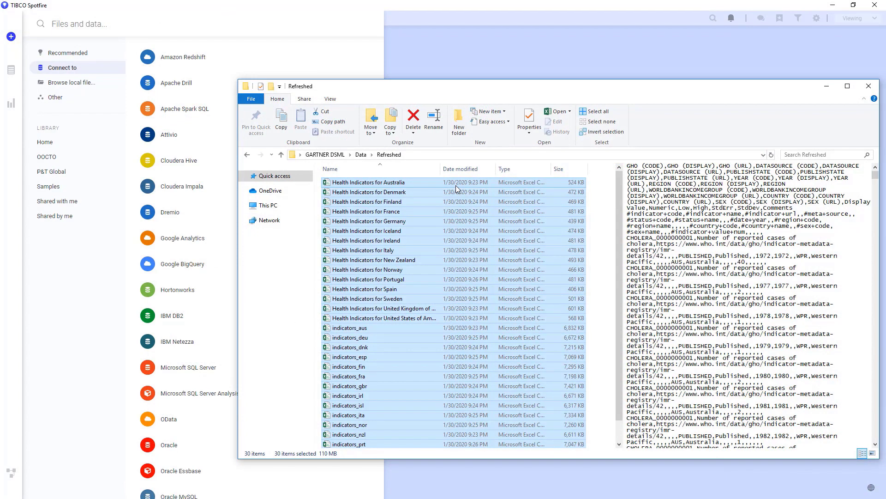
pyautogui.moveTo(456, 184); pyautogui.dragTo(572, 65)
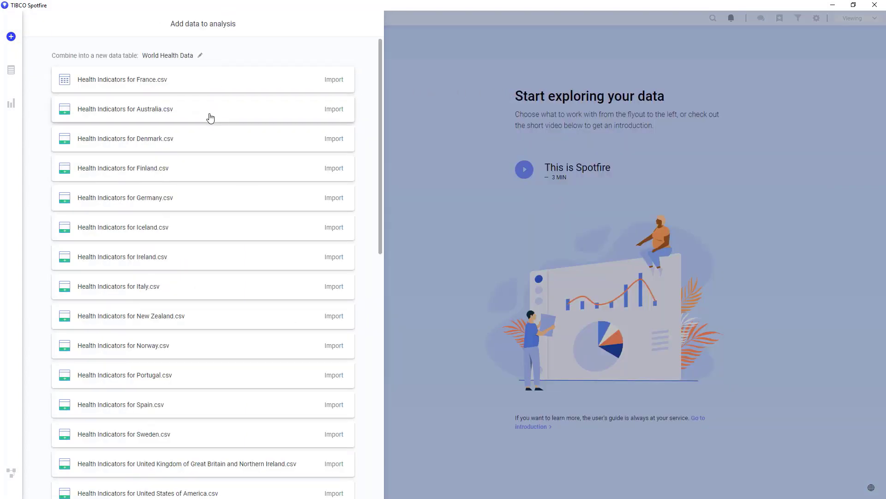
# Import the country CSVs, inspecting Finland.csv, Germany.csv and the combined World Health Data table.
pyautogui.scroll(-5, 206, 138)
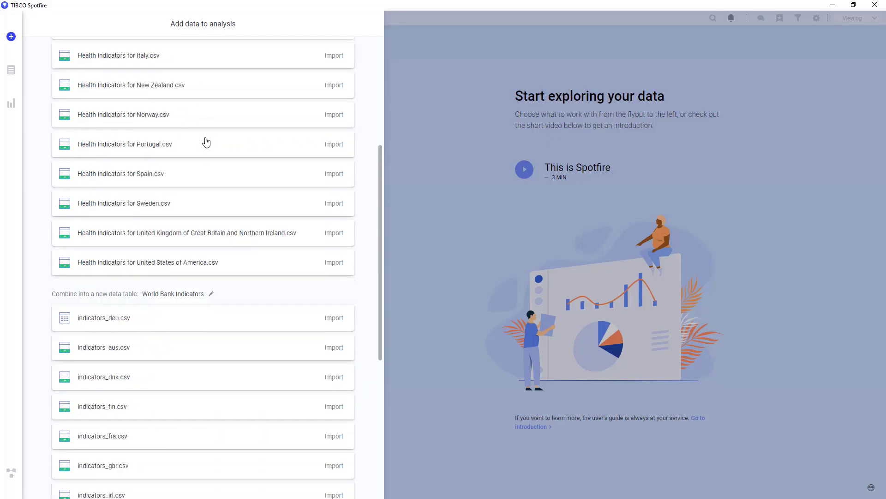
pyautogui.scroll(-3, 205, 143)
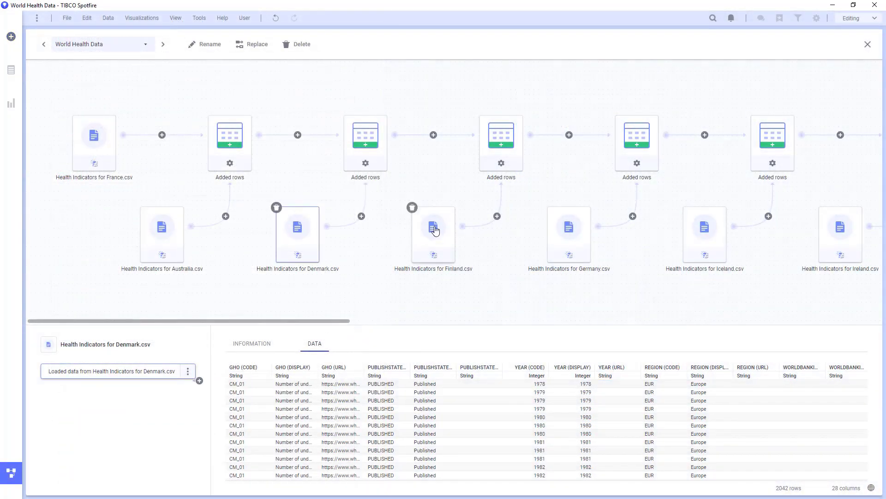
pyautogui.click(433, 229)
pyautogui.click(575, 230)
pyautogui.moveTo(346, 321)
pyautogui.mouseDown()
pyautogui.moveTo(646, 321)
pyautogui.moveTo(883, 308)
pyautogui.mouseUp()
pyautogui.click(762, 137)
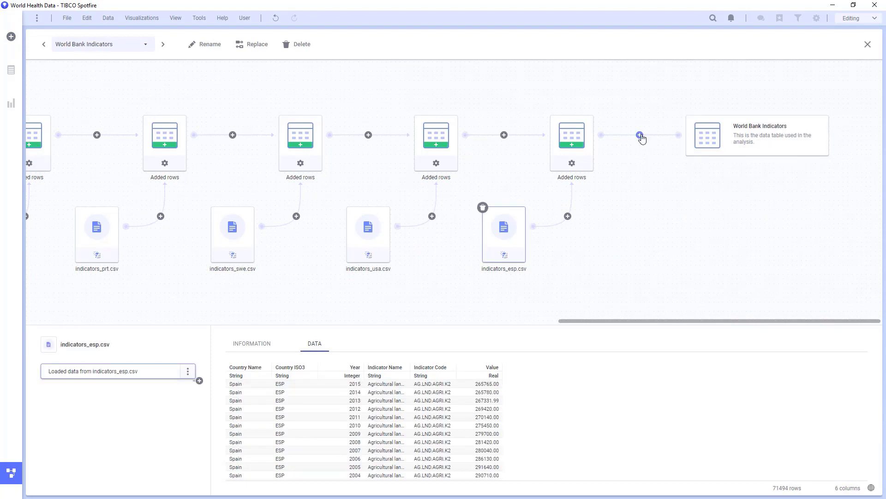
# Append World Health Data rows to World Bank Indicators, matching Value to Display Value (Real).
pyautogui.click(640, 134)
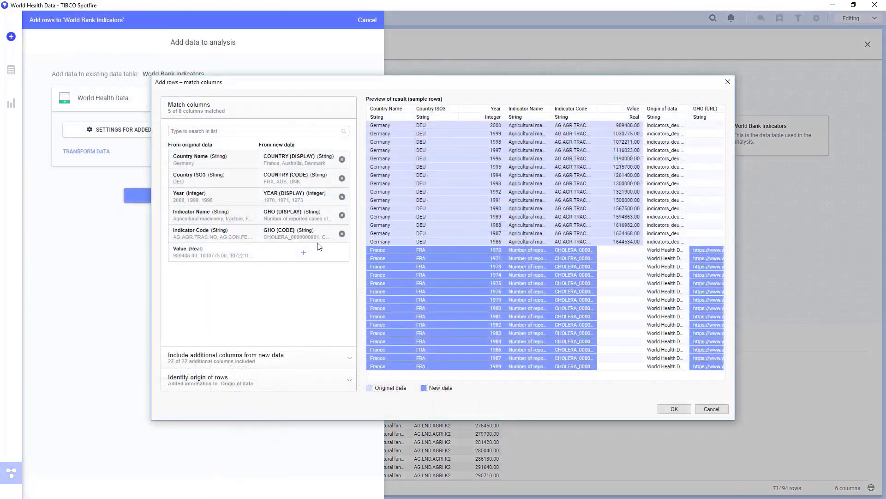
pyautogui.click(304, 253)
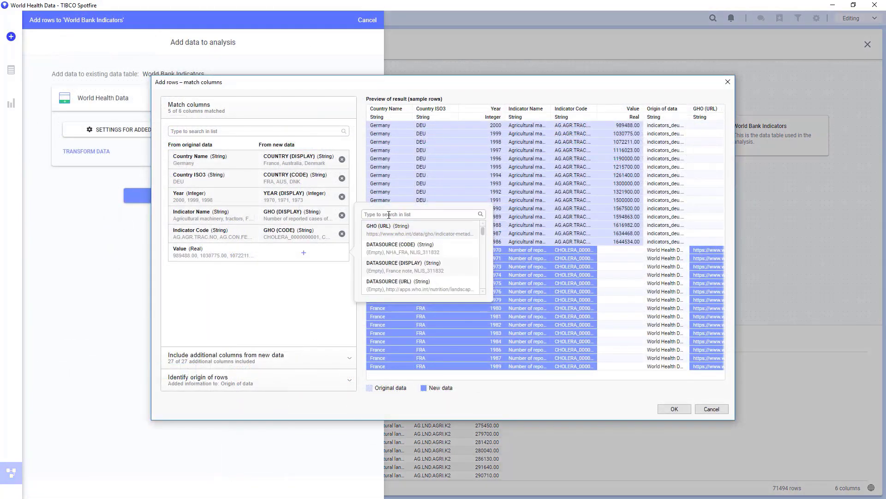
pyautogui.write('va')
pyautogui.click(387, 232)
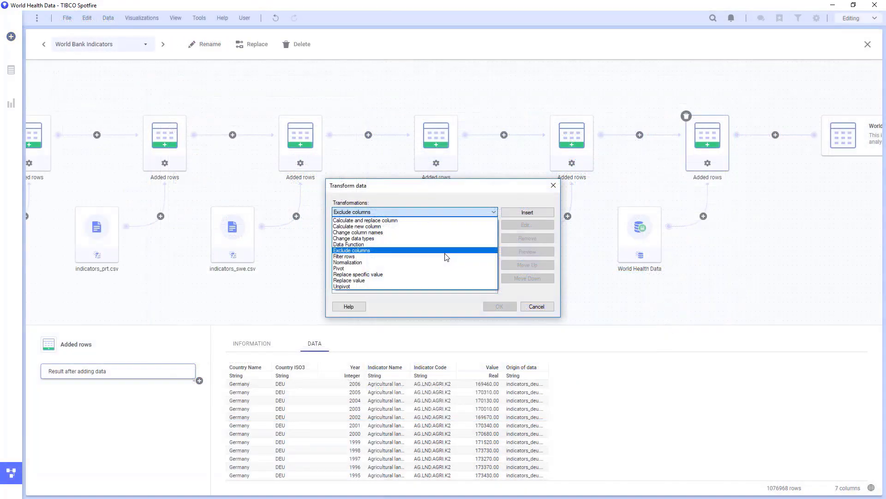
# Add a Filter rows transformation ([Year]>=2000) and ([Year]<=2016), then view the filtered table.
pyautogui.click(446, 257)
pyautogui.click(528, 212)
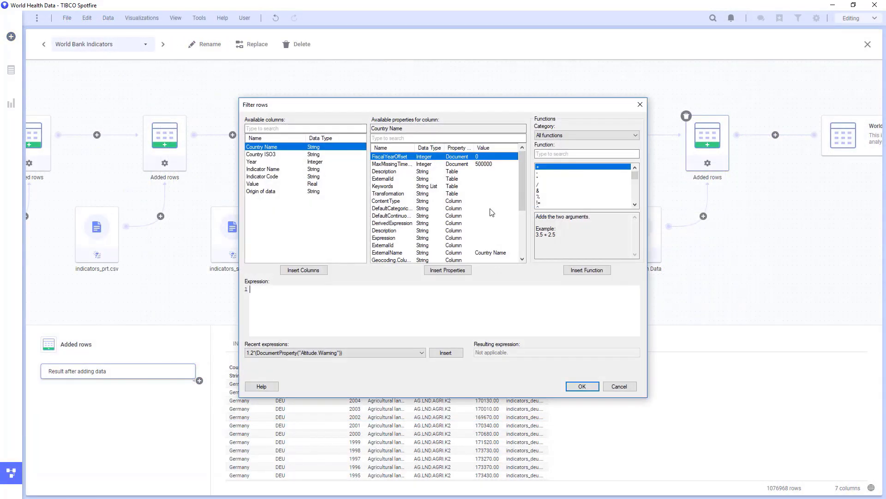
pyautogui.click(272, 163)
pyautogui.click(303, 270)
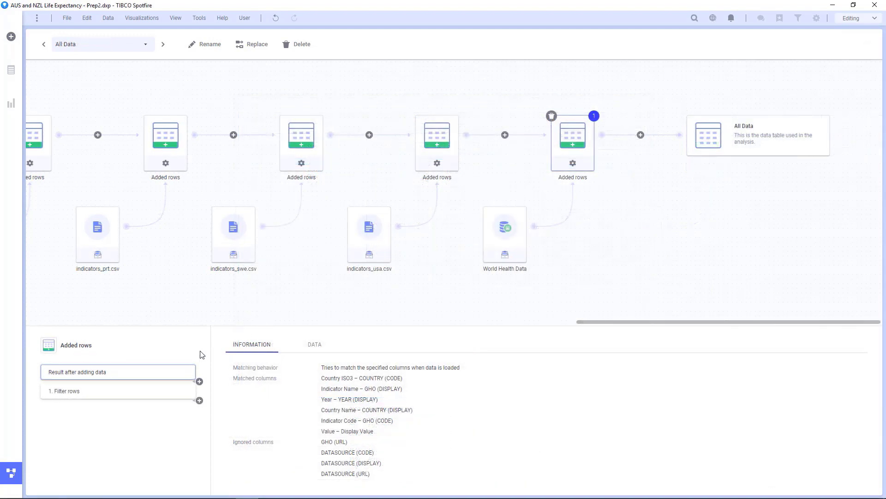
pyautogui.click(134, 390)
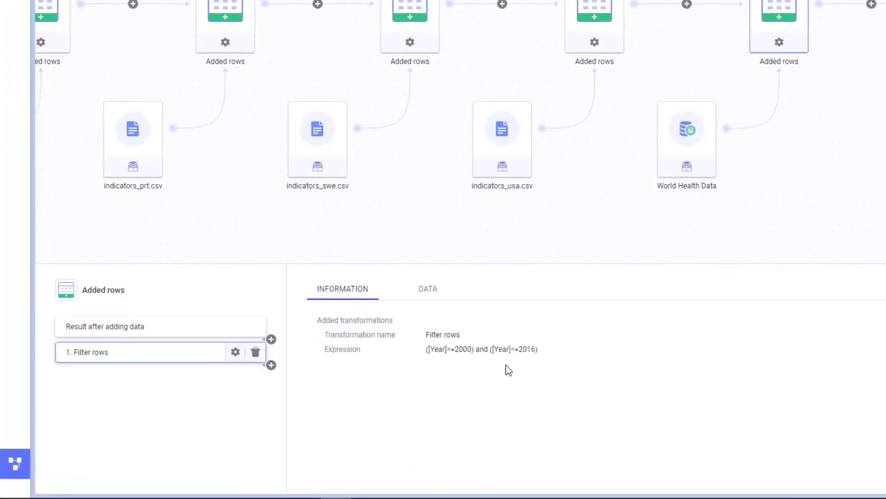
pyautogui.click(424, 293)
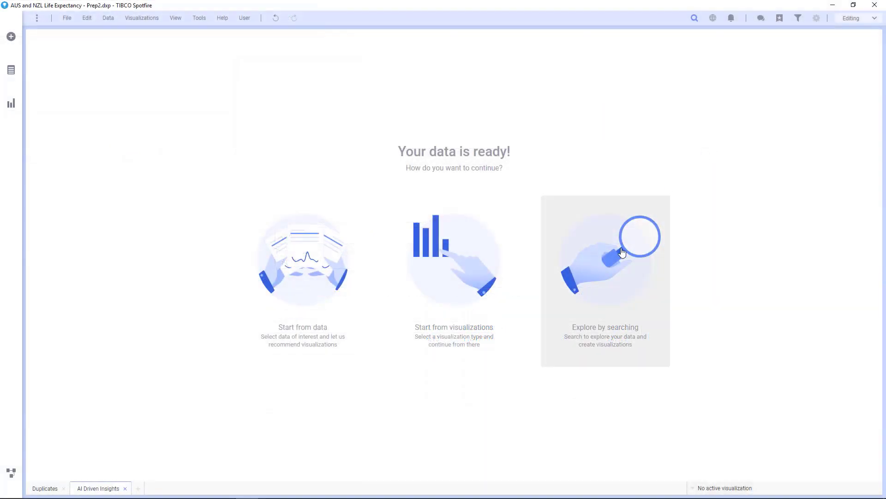
# Search 'show me relationships with life expectancy' and add the antiretroviral therapy and children-with-HIV scatter plots.
pyautogui.click(622, 252)
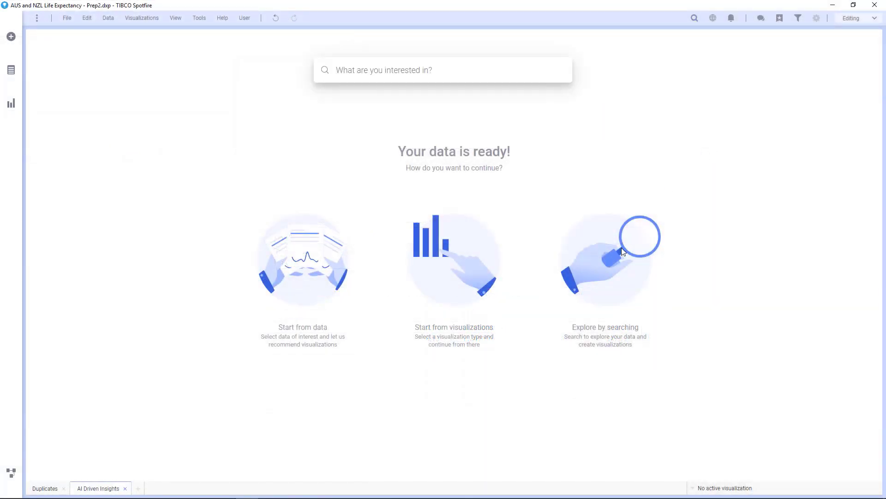
pyautogui.write('show me relationships with life expectancy')
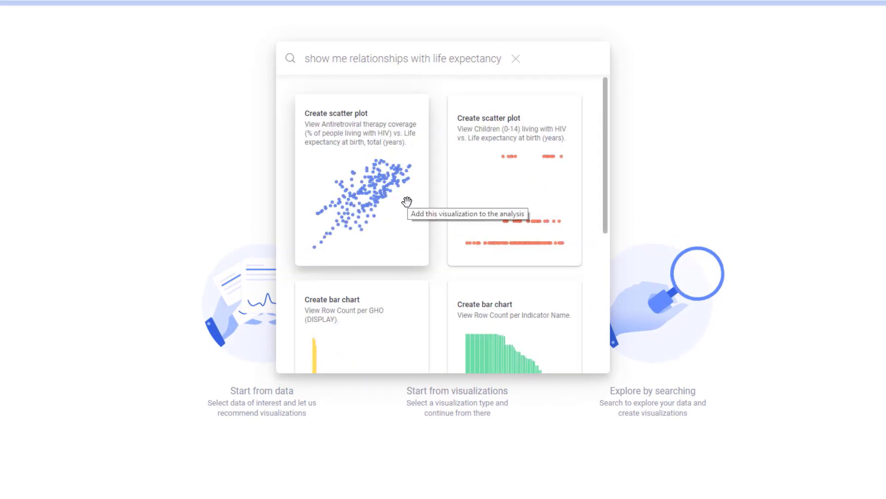
pyautogui.click(406, 202)
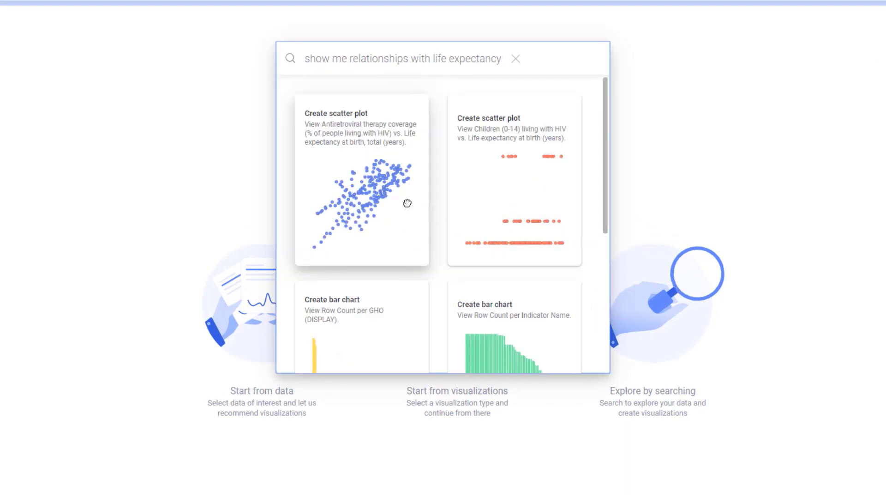
pyautogui.click(497, 186)
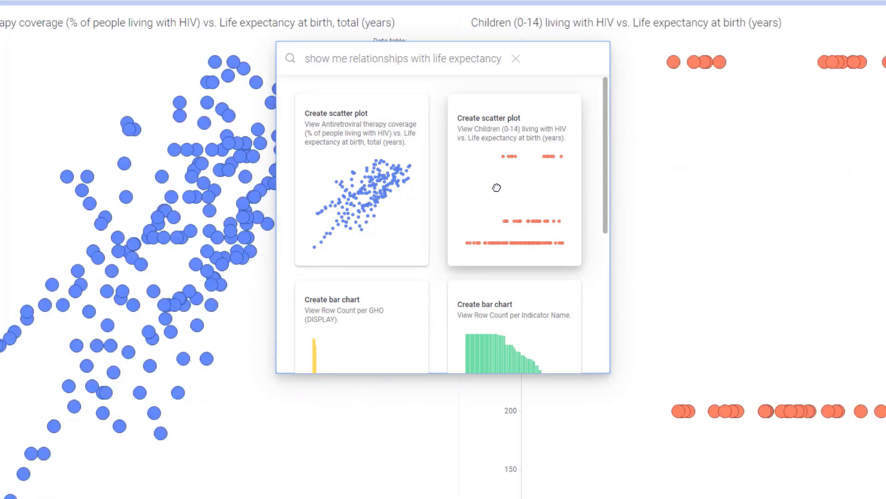
# Search the analysis columns for 'life expec' and select Life expectancy at birth (years).
pyautogui.click(501, 70)
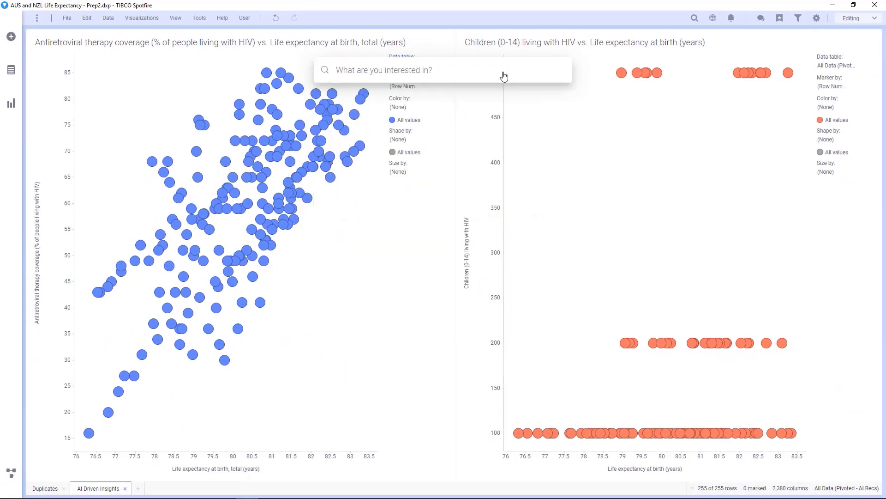
pyautogui.click(12, 71)
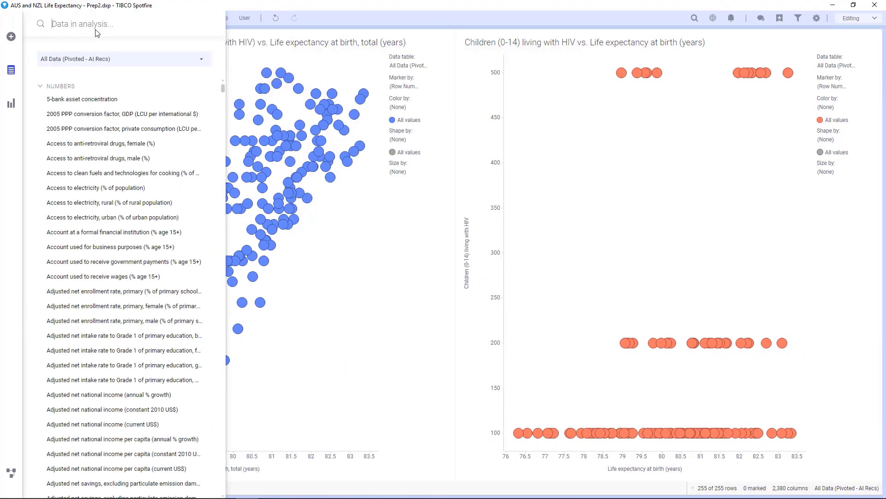
pyautogui.write('life expec')
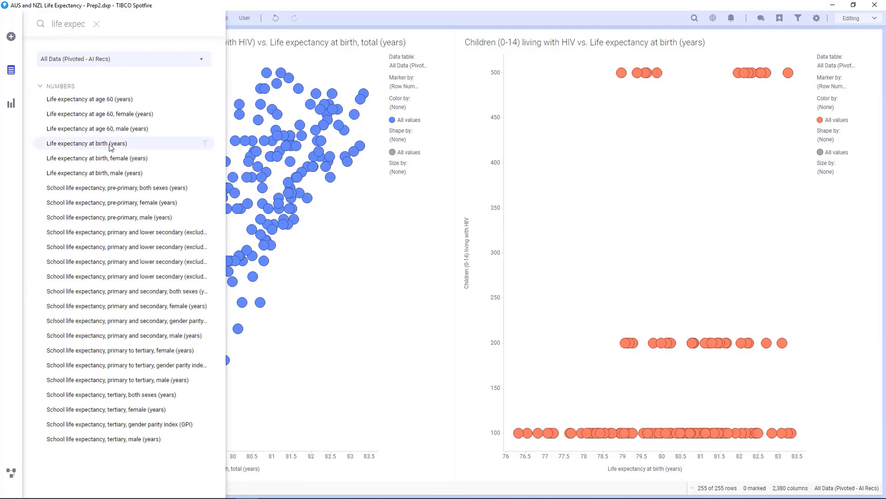
pyautogui.click(111, 145)
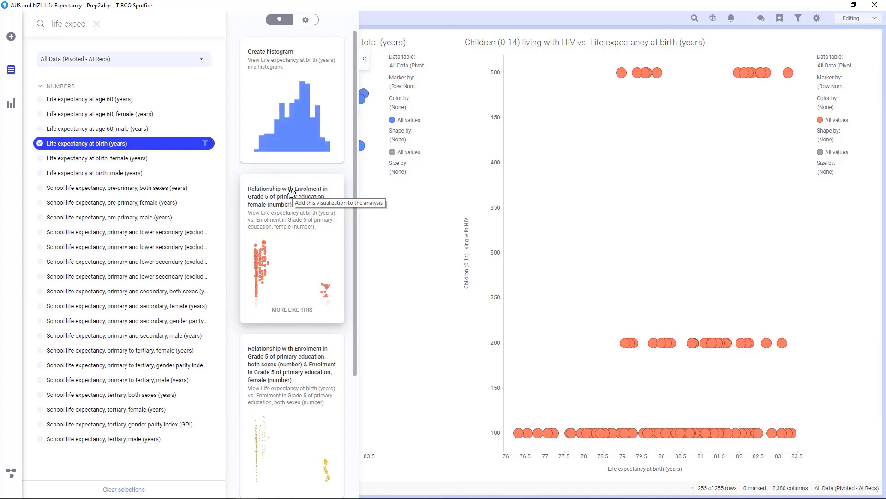
# Add the Grade 5 primary enrolment recommendation as a scatter chart and close the panels.
pyautogui.scroll(-1, 292, 193)
pyautogui.scroll(-1, 291, 193)
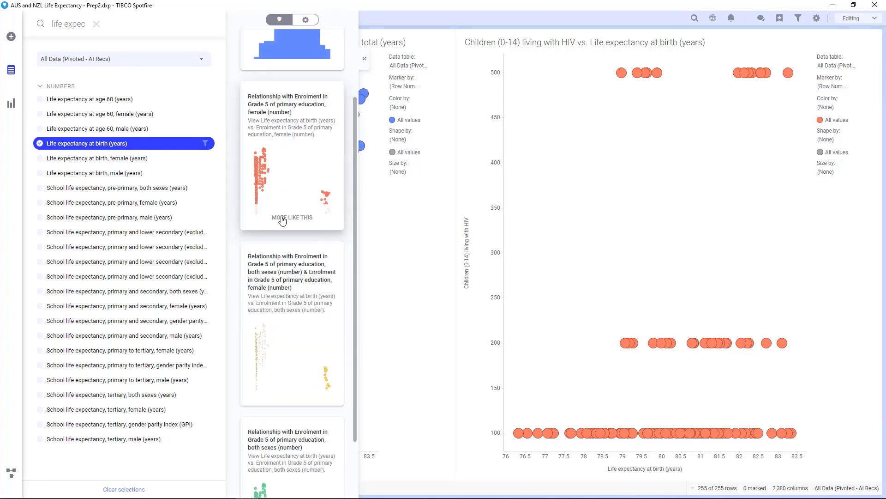
pyautogui.click(286, 275)
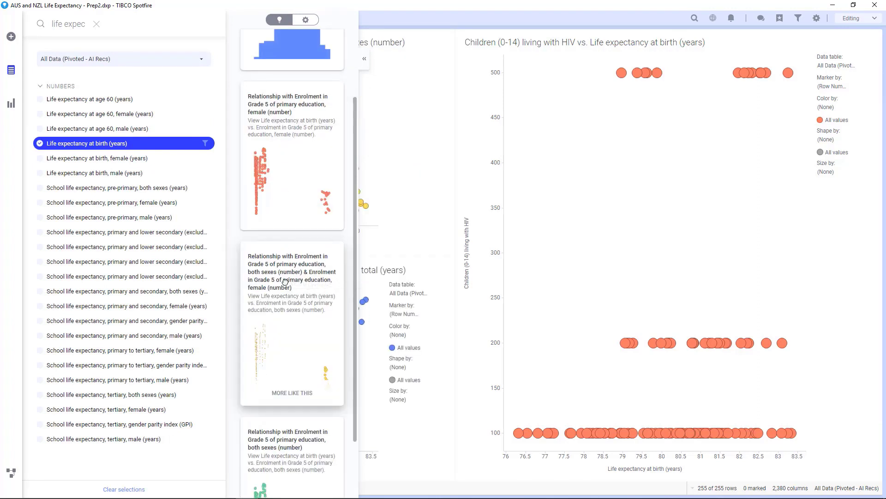
pyautogui.click(391, 231)
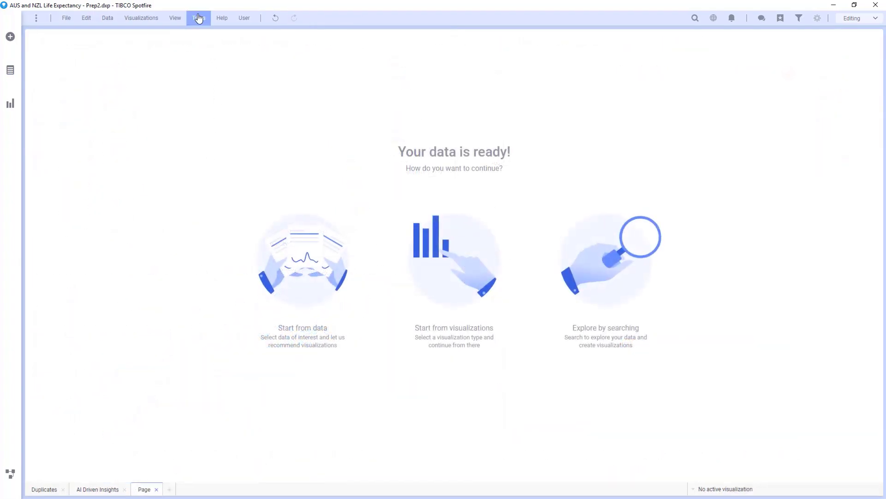
# Run Tools > Data relationships with life expectancy at birth against all available X-columns.
pyautogui.click(199, 18)
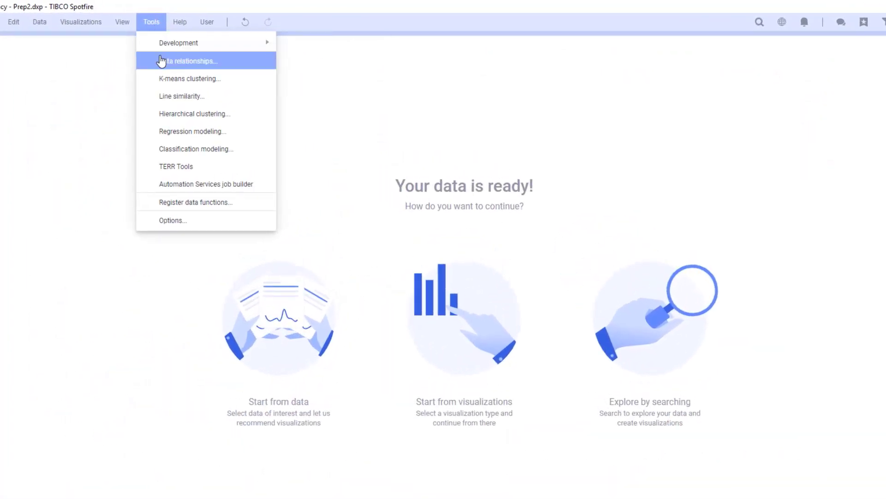
pyautogui.click(161, 61)
pyautogui.click(317, 344)
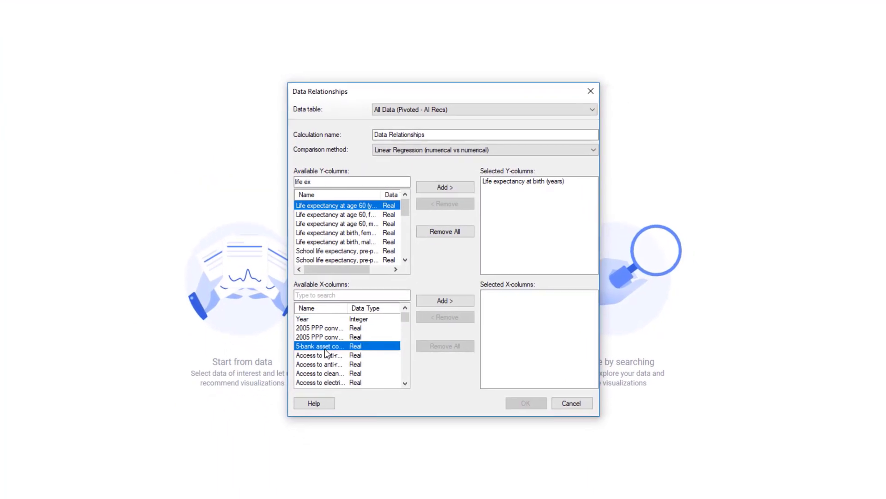
pyautogui.hotkey('ctrl', 'a')
pyautogui.keyDown('ctrl'); pyautogui.click(333, 317); pyautogui.keyUp('ctrl')
pyautogui.click(420, 299)
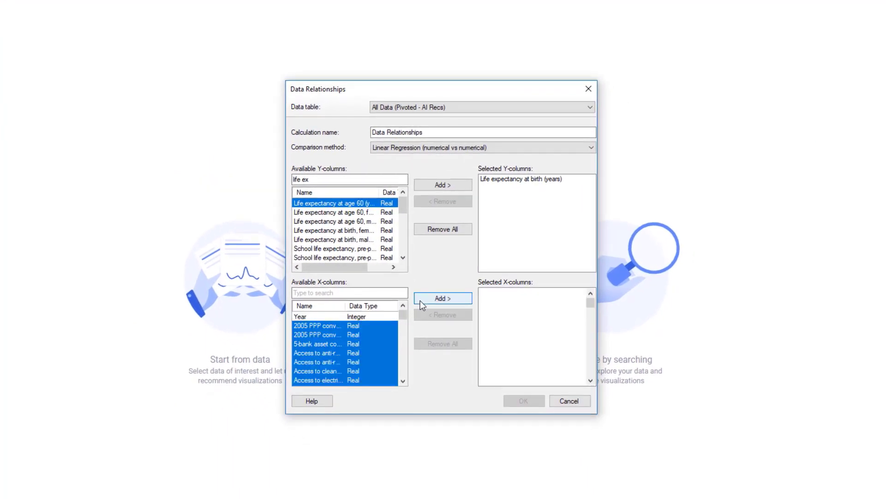
# Run the regression and inspect scatters for male survival to 65, life expectancy at 60, and cardiovascular mortality.
pyautogui.click(523, 401)
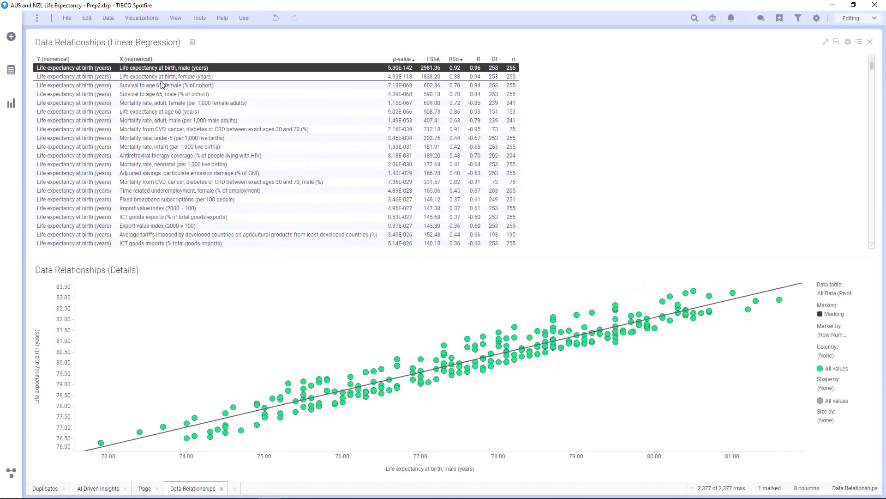
pyautogui.click(159, 93)
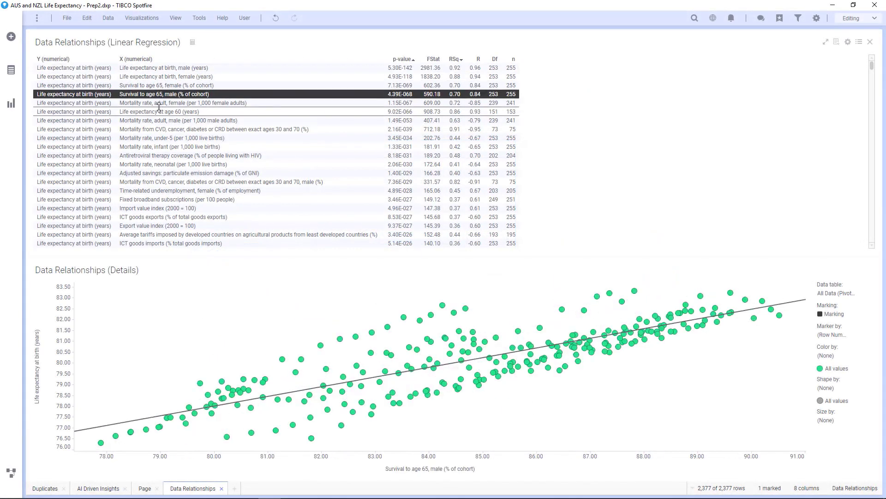
pyautogui.click(158, 111)
pyautogui.click(159, 130)
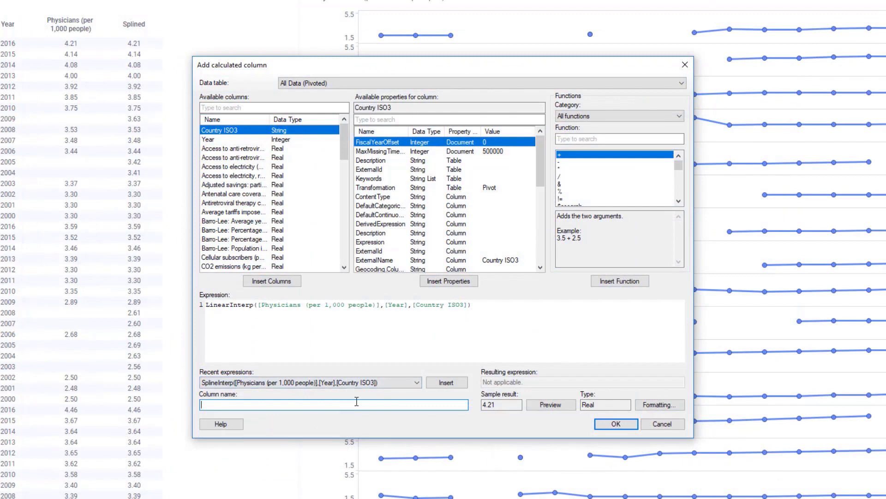
# Create the Linear column as LinearInterp of physicians per 1,000 people by Year within Country ISO3.
pyautogui.click(616, 424)
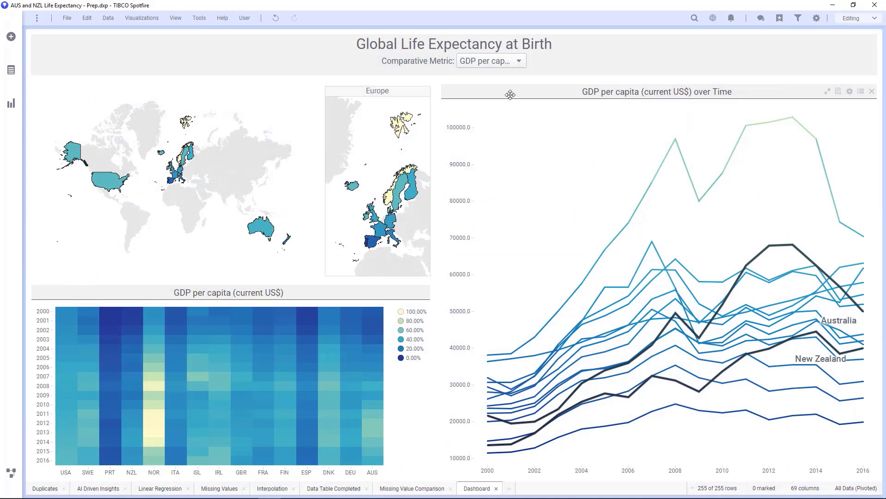
# Set Comparative Metric to Life expectancy at birth, total (years) and mark heatmap cells PRT 2002 to FIN 2014.
pyautogui.click(515, 63)
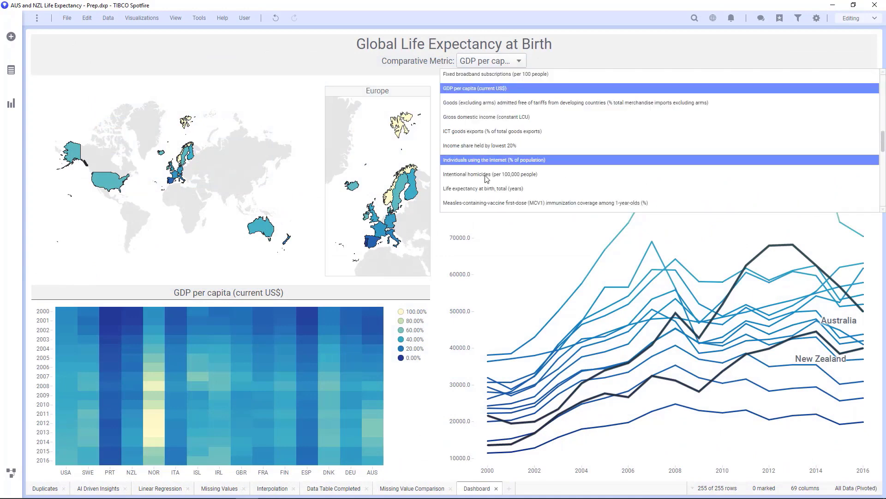
pyautogui.click(480, 189)
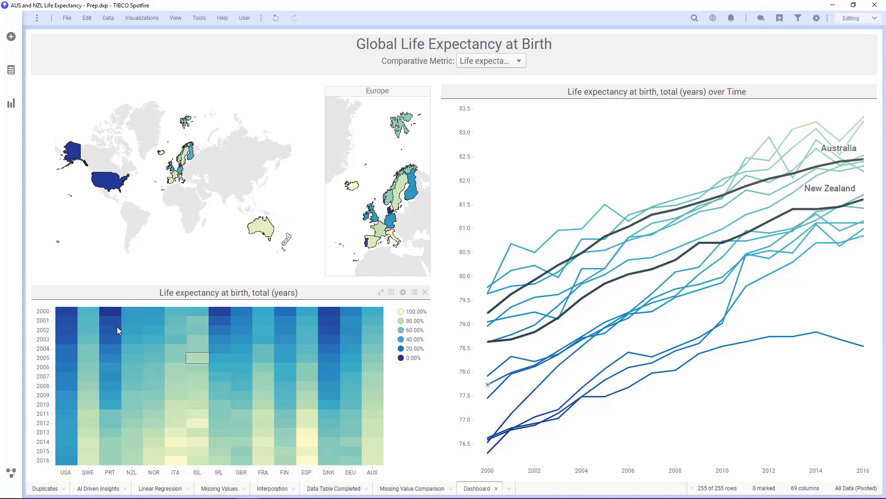
pyautogui.moveTo(115, 326); pyautogui.dragTo(307, 459)
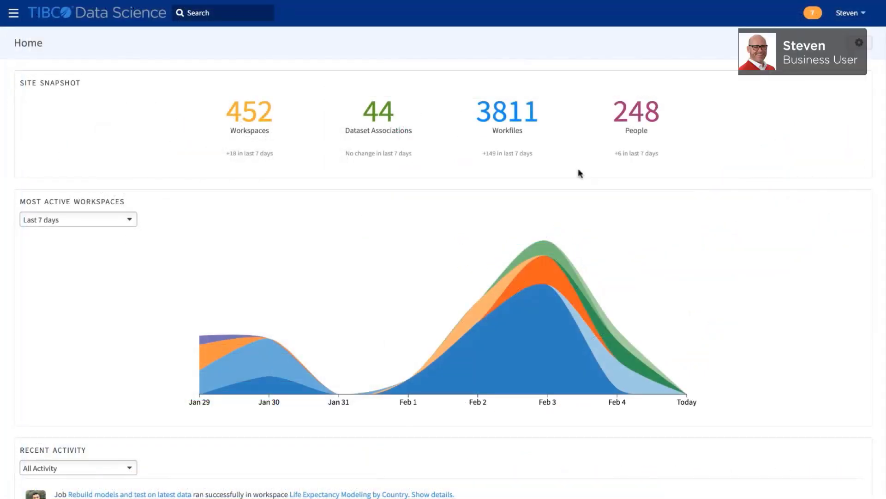
# Search for 'health countries' and open the Life Expectancy Modeling by Country workspace.
pyautogui.click(213, 12)
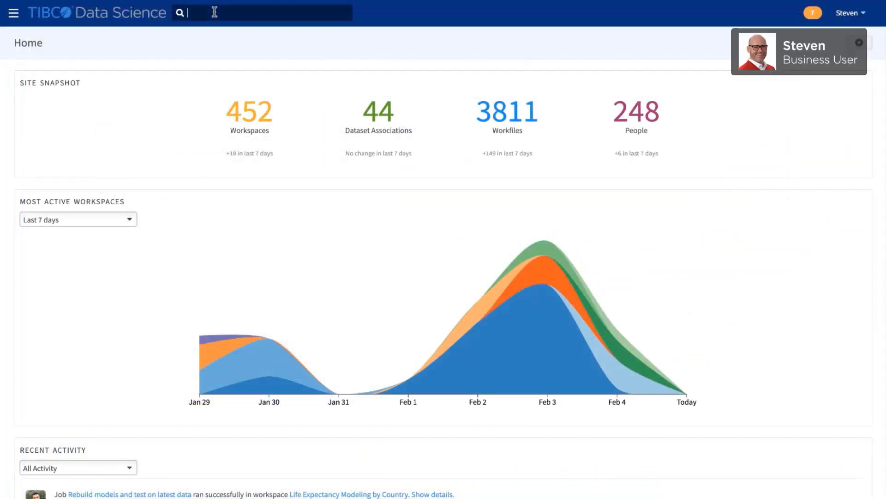
pyautogui.write('health countries')
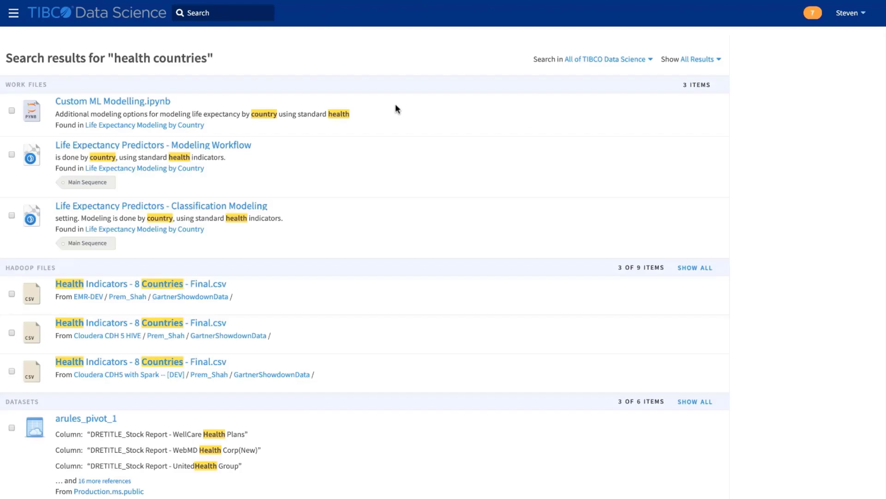
pyautogui.scroll(-3, 429, 164)
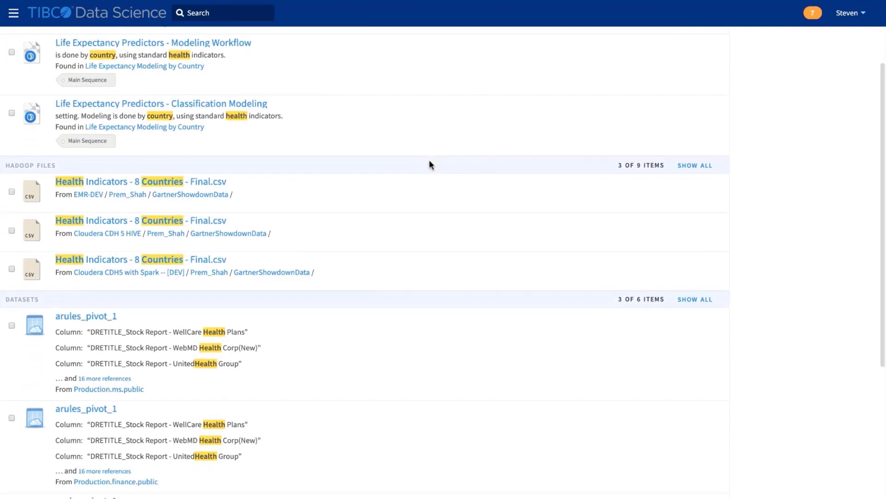
pyautogui.scroll(-5, 429, 164)
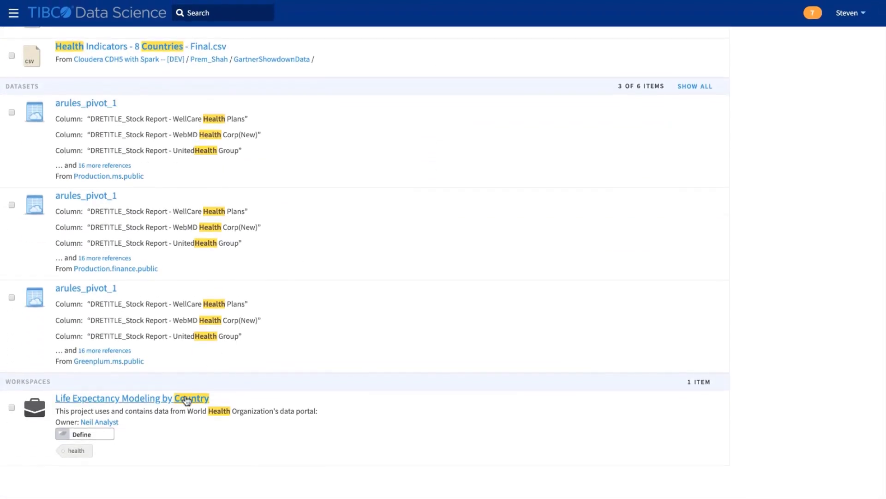
pyautogui.click(184, 398)
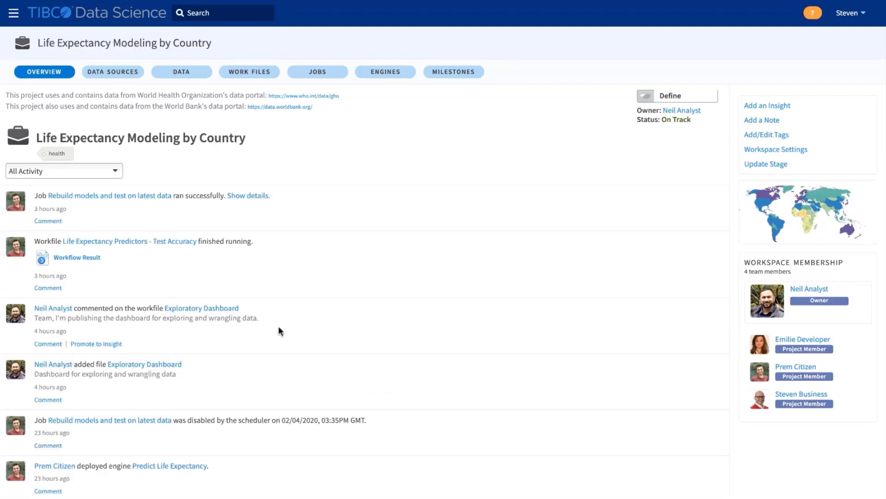
pyautogui.scroll(-6, 278, 326)
pyautogui.scroll(-12, 279, 326)
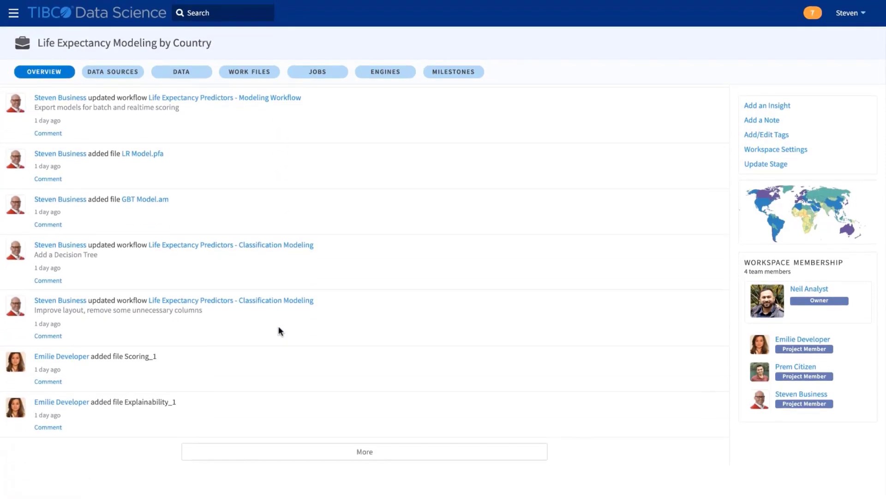
pyautogui.scroll(18, 279, 330)
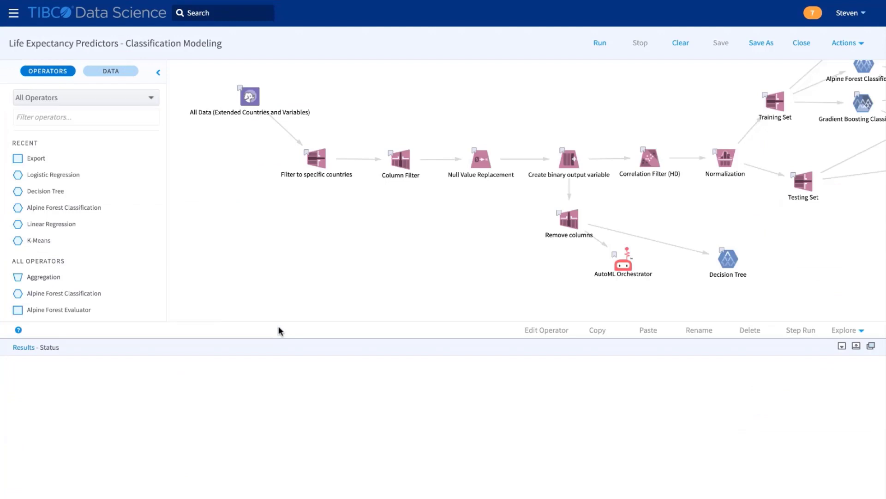
# View the Create binary output variable results.
pyautogui.click(567, 158)
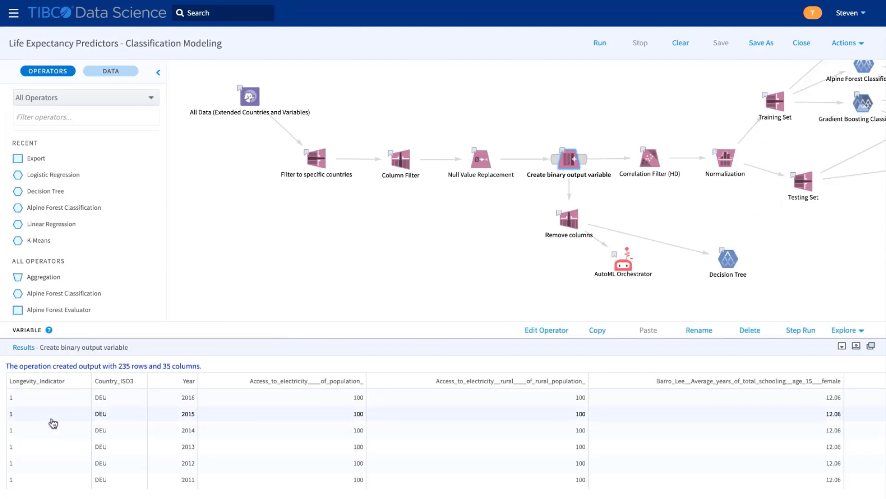
pyautogui.scroll(-10, 53, 423)
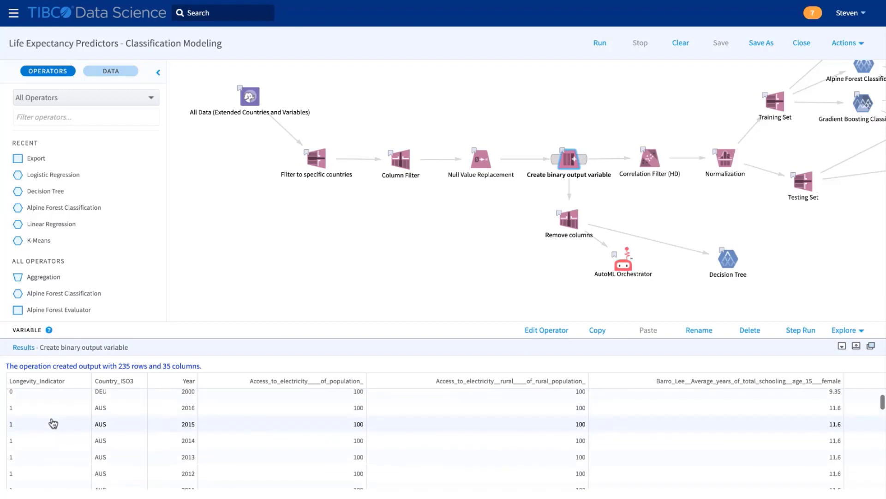
pyautogui.scroll(-2, 53, 423)
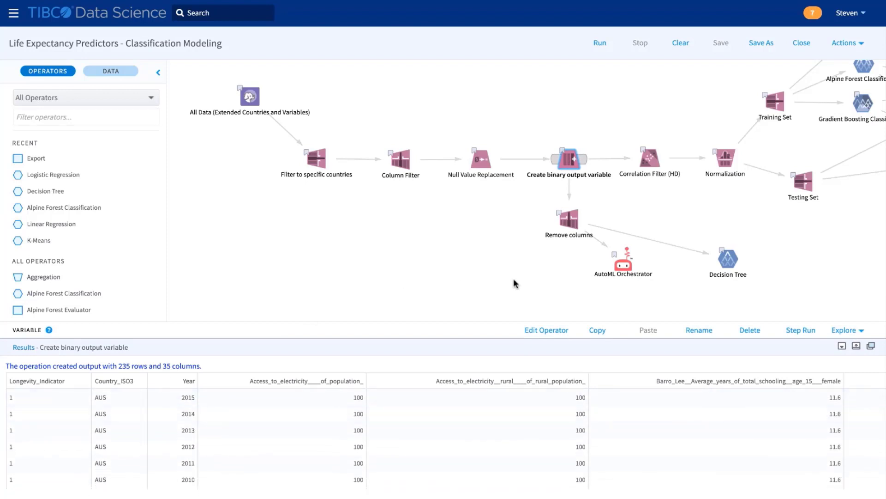
# Show the AutoML Orchestrator's Model Leaderboard, with LogisticRegression leading at 0.9412 accuracy.
pyautogui.click(618, 267)
pyautogui.scroll(-10, 283, 398)
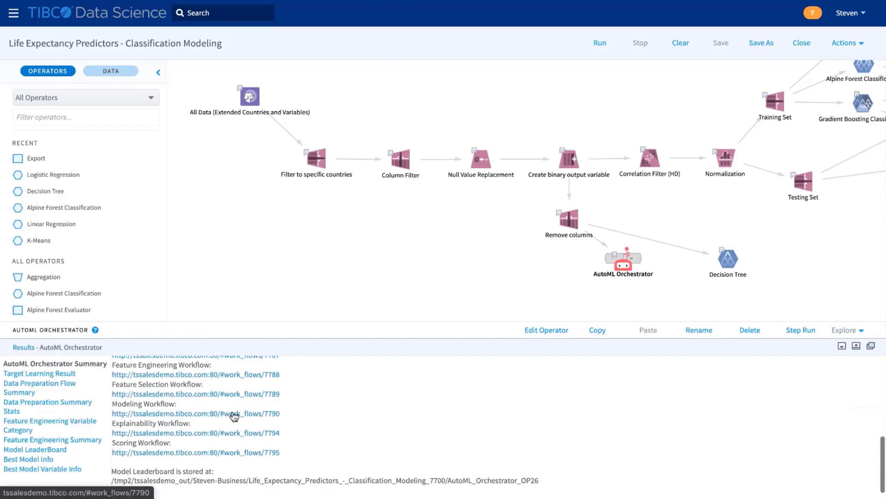
pyautogui.click(236, 413)
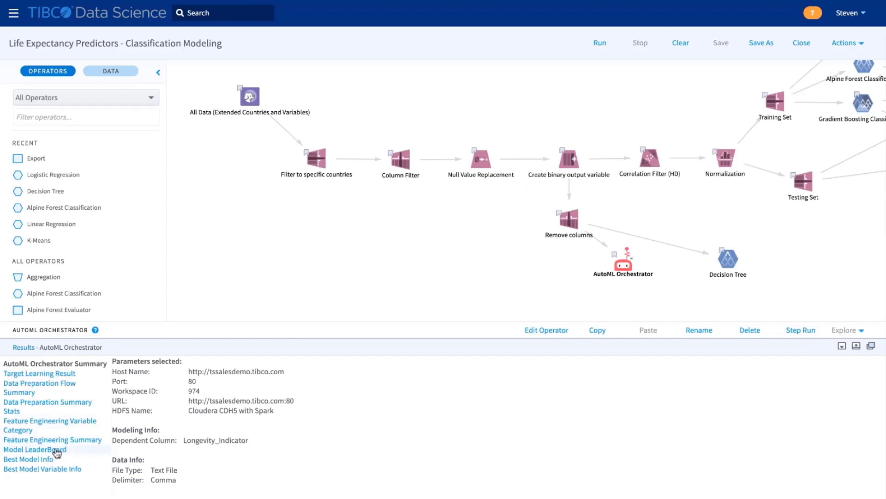
pyautogui.click(56, 450)
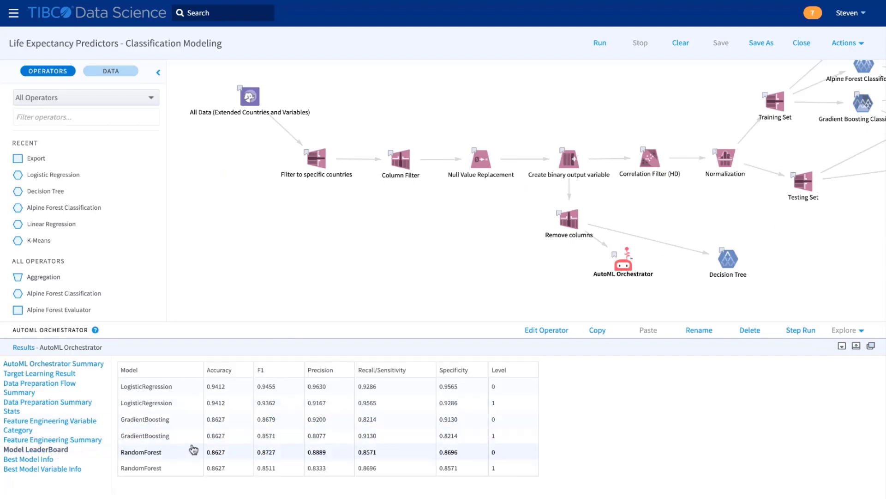
# Inspect the Decision Tree model's results in an enlarged results area.
pyautogui.click(724, 264)
pyautogui.click(857, 345)
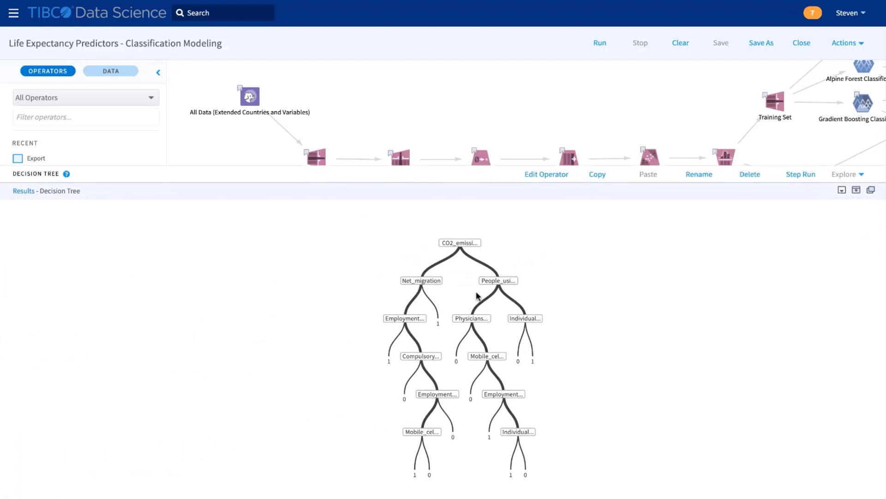
pyautogui.moveTo(511, 285)
pyautogui.click(856, 190)
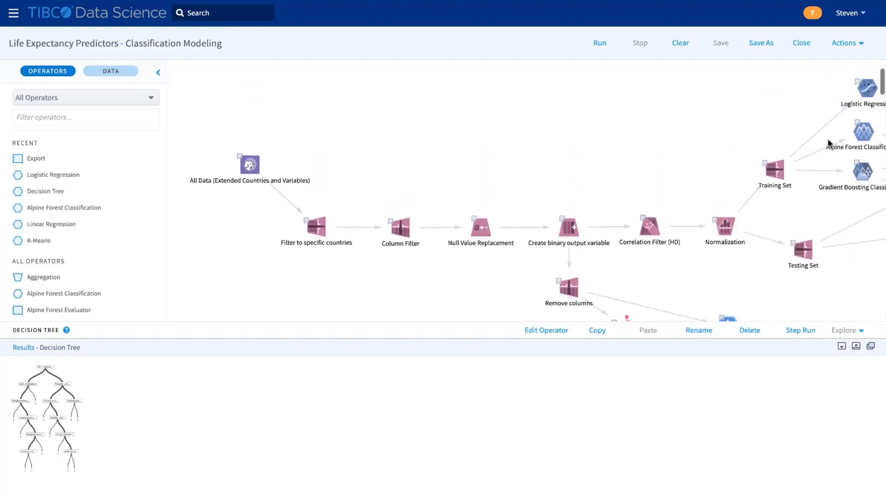
# Review forest variable importance, boosting parameters, ROC curves, and the Gradient Boosting and Logistic Regression confusion matrices.
pyautogui.click(729, 134)
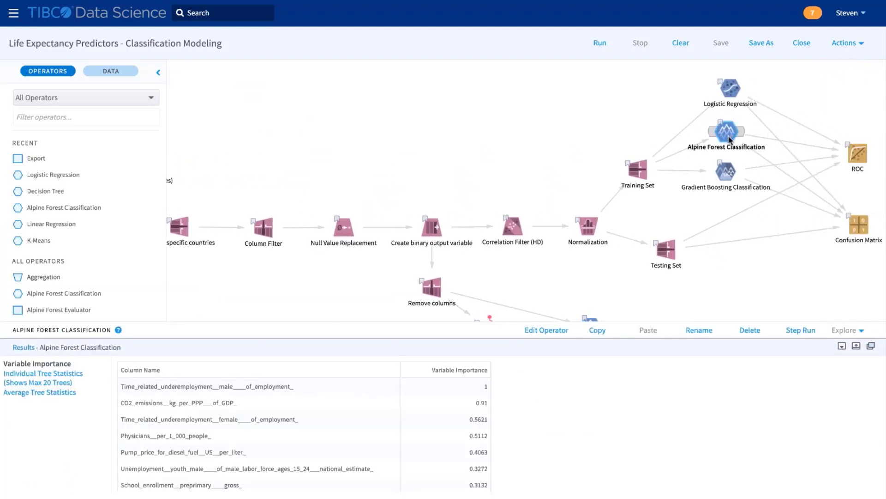
pyautogui.click(725, 171)
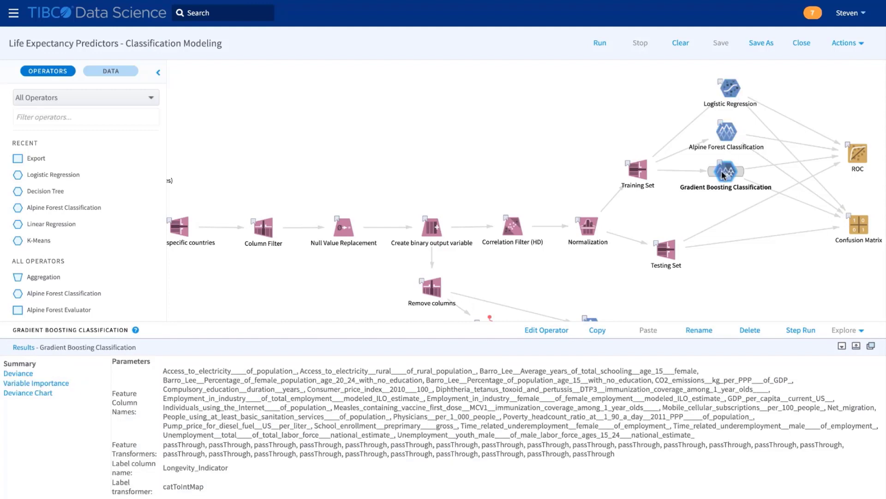
pyautogui.click(857, 156)
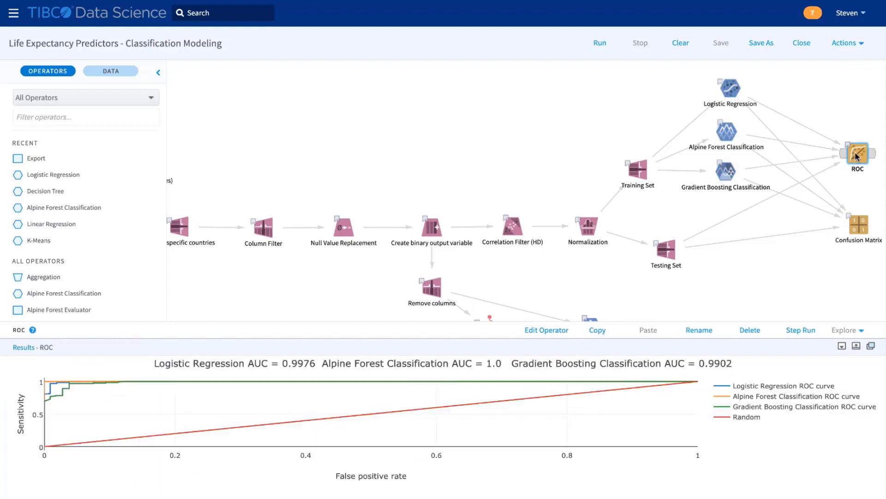
pyautogui.click(859, 225)
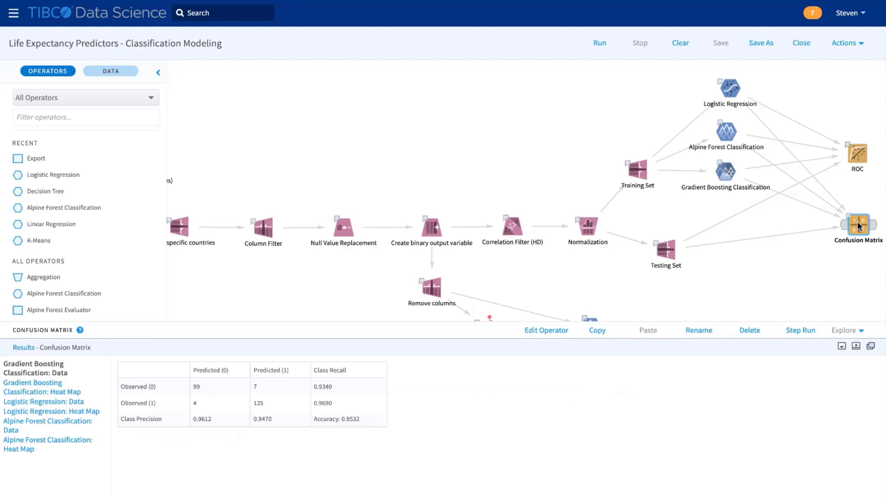
pyautogui.click(51, 390)
pyautogui.click(45, 403)
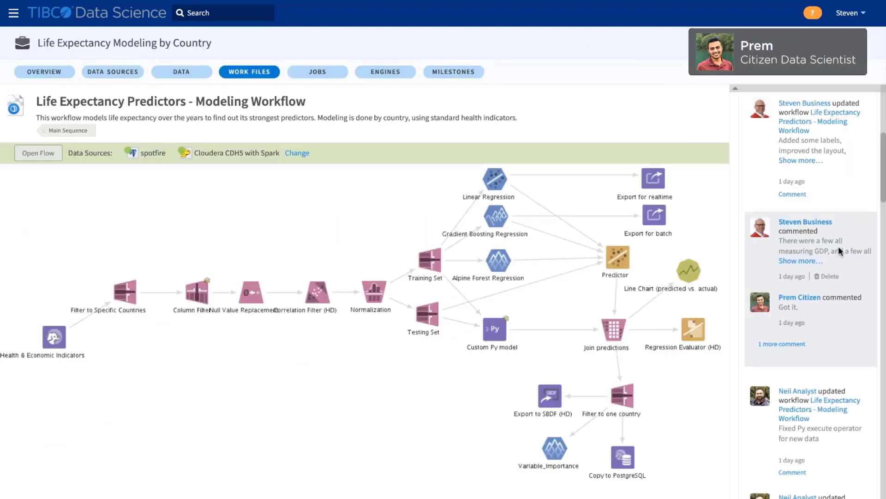
# Open the Life Expectancy Predictors - Modeling Workflow in the editor with its results area showing.
pyautogui.scroll(-3, 838, 245)
pyautogui.scroll(-5, 839, 246)
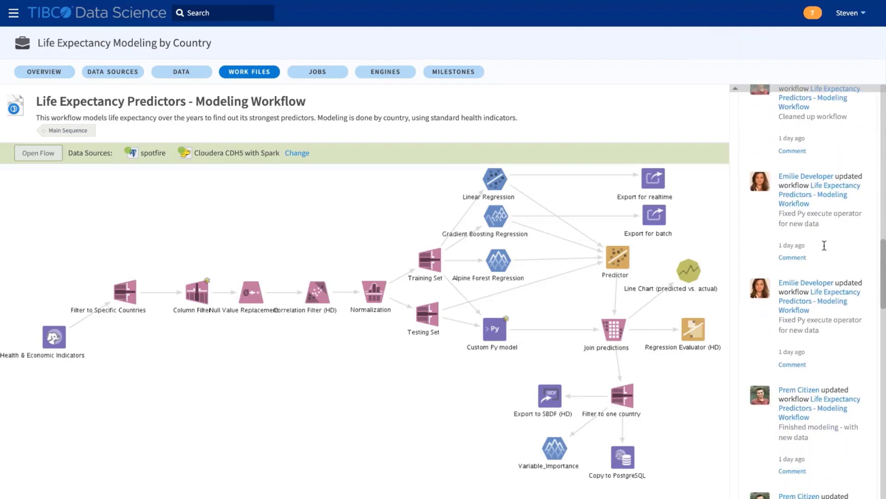
pyautogui.click(49, 155)
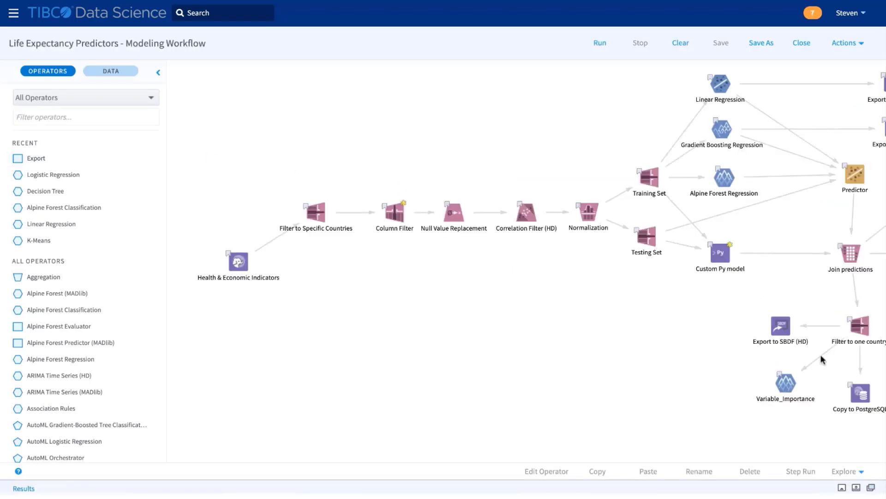
pyautogui.click(856, 488)
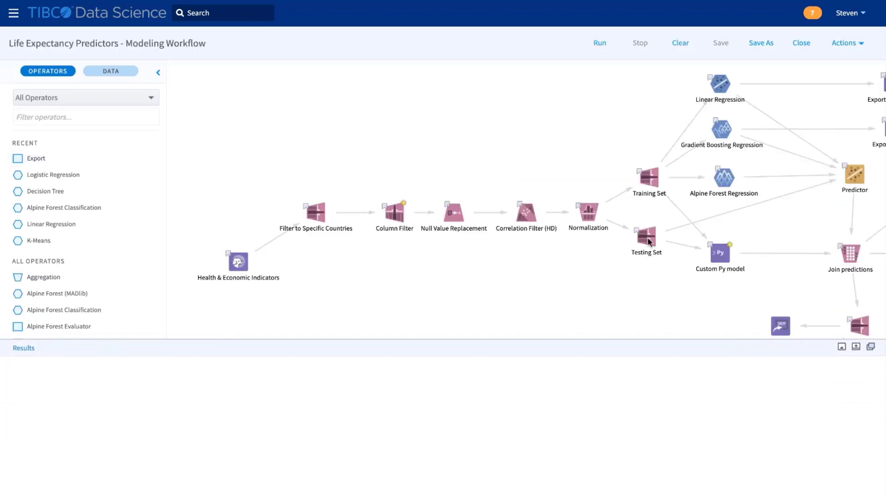
# Review the Filter to Specific Countries, Column Filter, Null Value Replacement and Correlation Filter outputs.
pyautogui.click(319, 214)
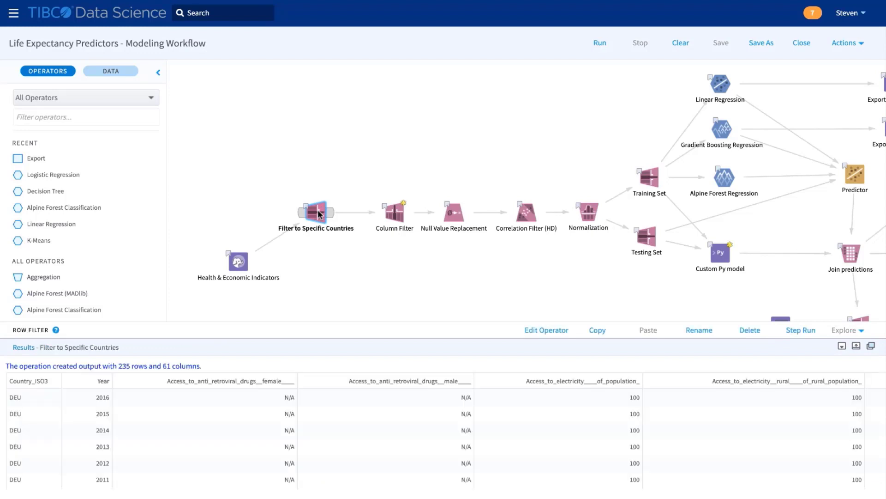
pyautogui.click(389, 214)
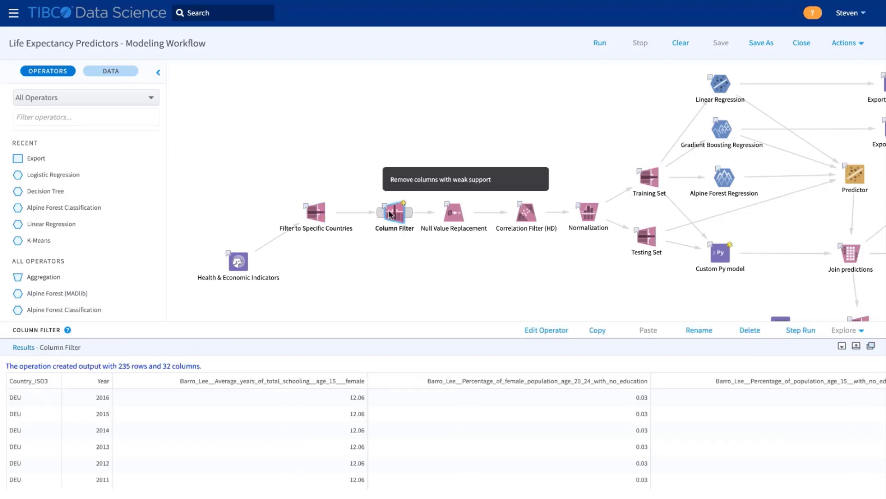
pyautogui.click(449, 215)
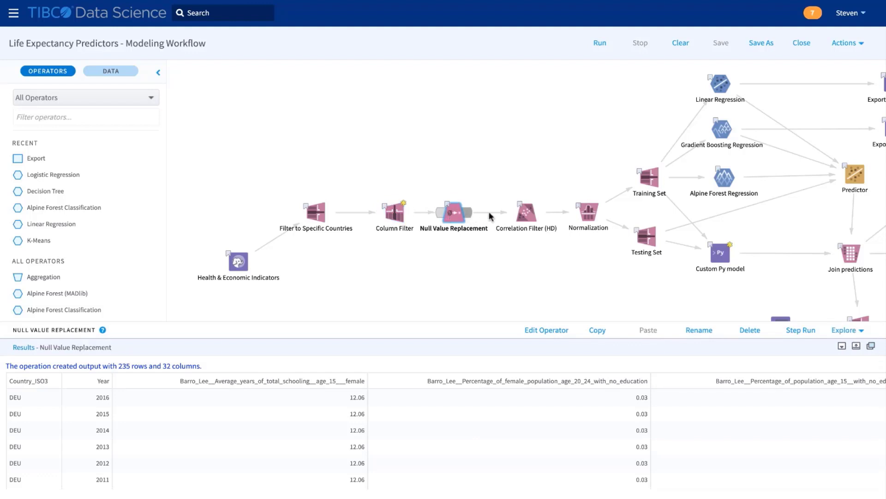
pyautogui.click(524, 215)
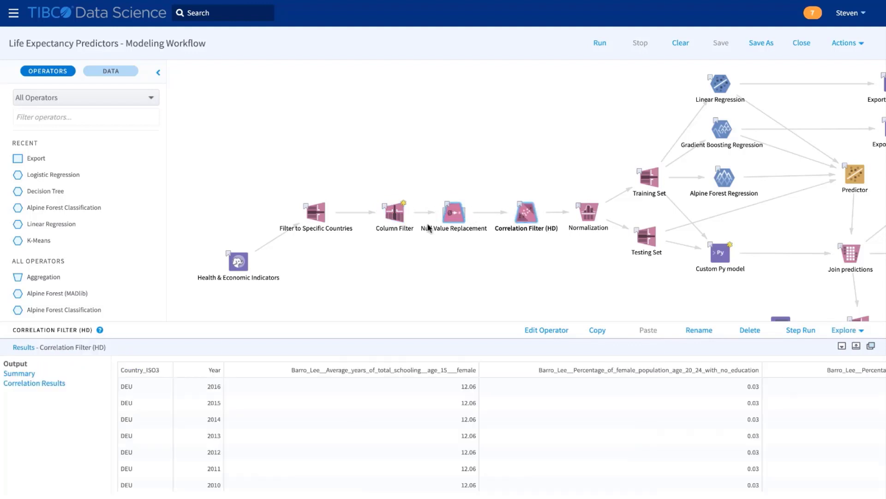
pyautogui.click(72, 383)
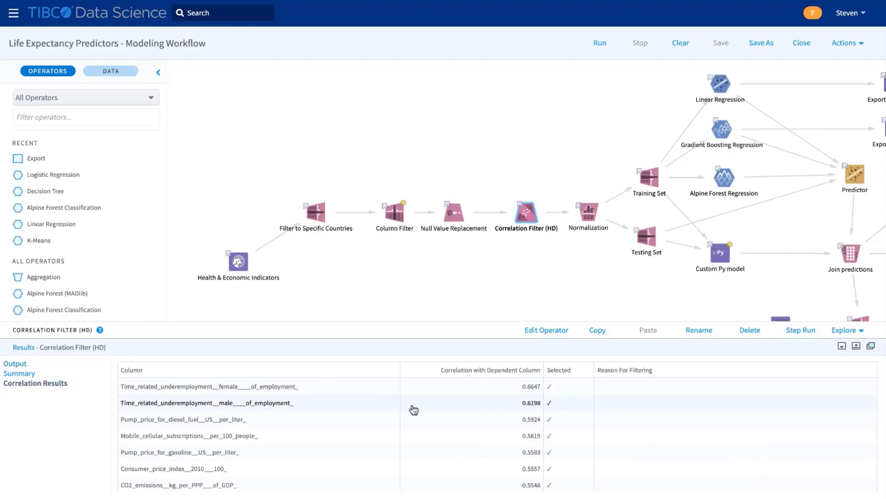
pyautogui.scroll(-6, 452, 417)
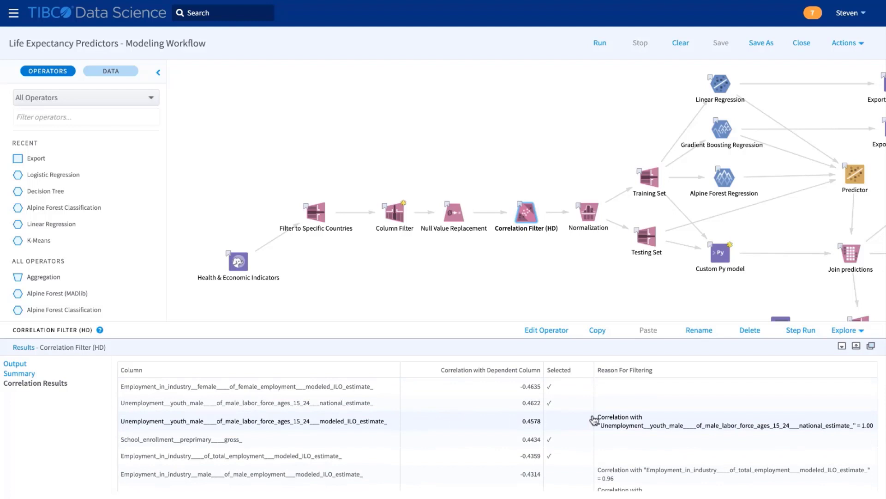
# Inspect the Normalization output and which columns its settings normalize.
pyautogui.click(590, 217)
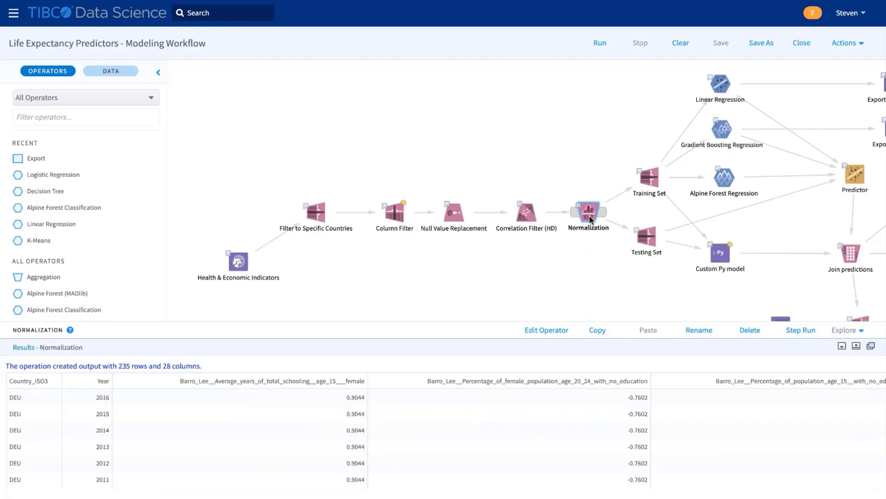
pyautogui.doubleClick(590, 217)
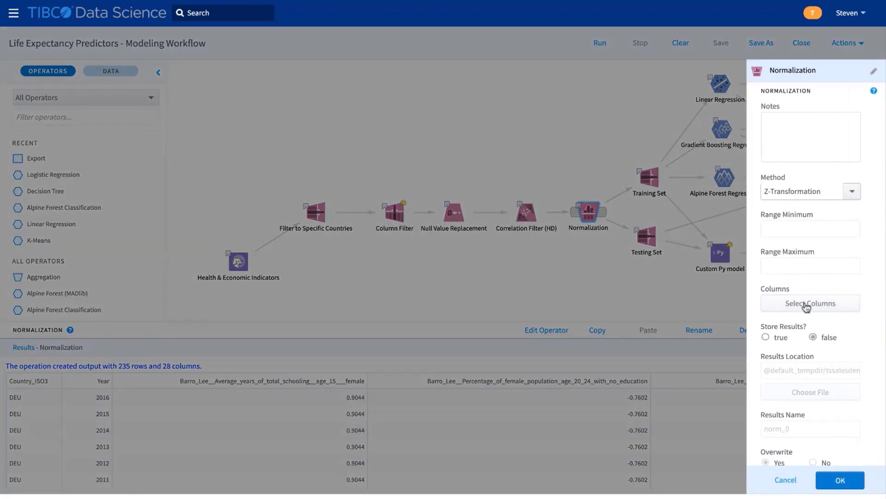
pyautogui.click(806, 304)
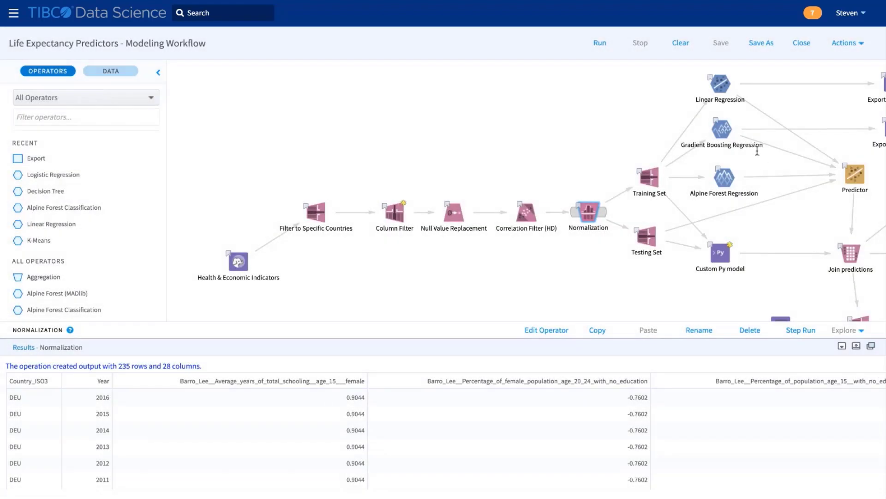
pyautogui.hscroll(5, 755, 149)
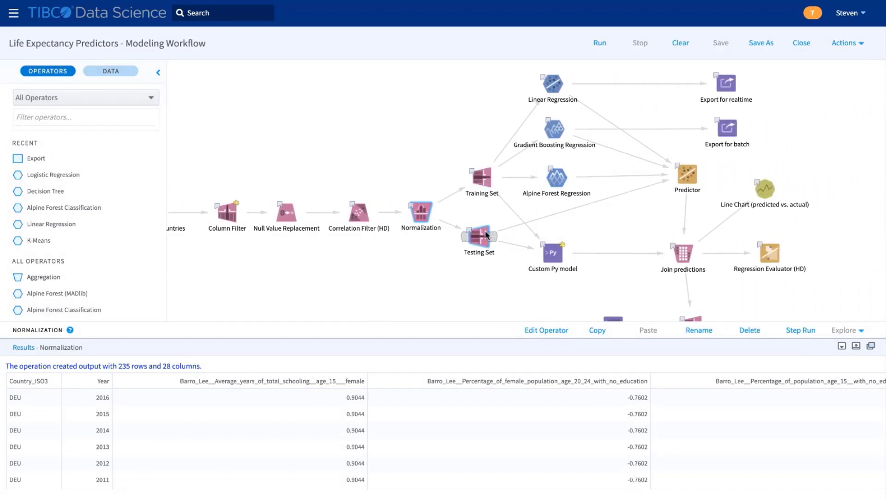
# Review Alpine Forest Regression variable importance and the columns its settings use.
pyautogui.click(565, 184)
pyautogui.doubleClick(563, 183)
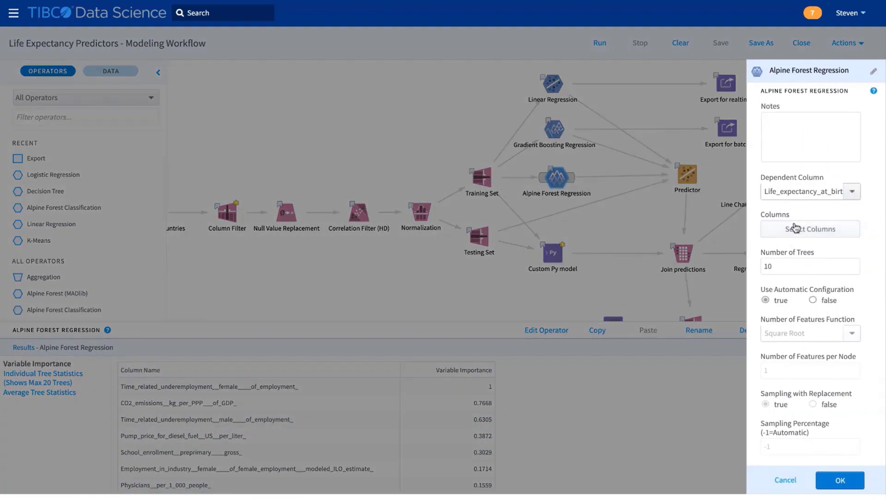
pyautogui.click(795, 228)
pyautogui.click(811, 228)
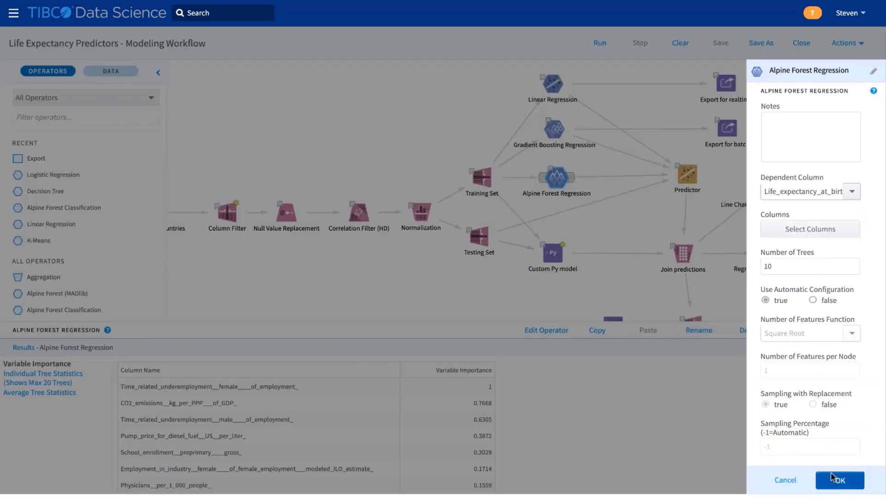
# Show the Regression Evaluator error metrics and an enlarged predicted vs. actual line chart.
pyautogui.click(785, 480)
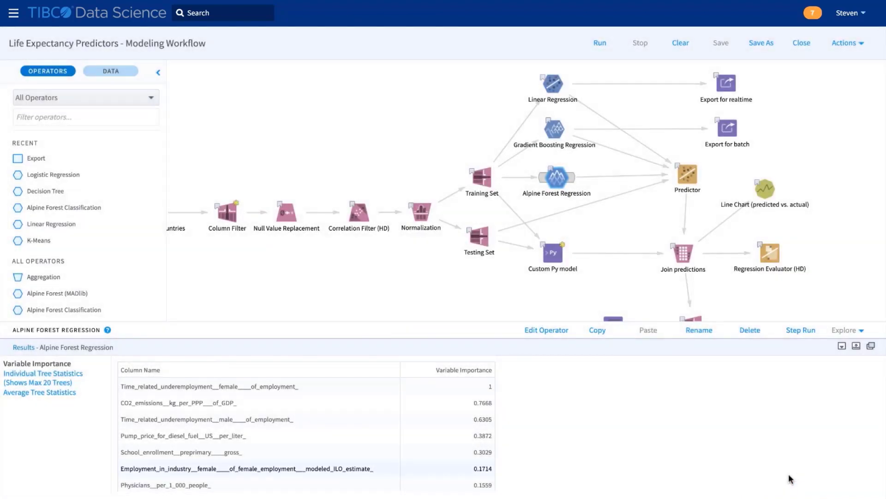
pyautogui.click(775, 265)
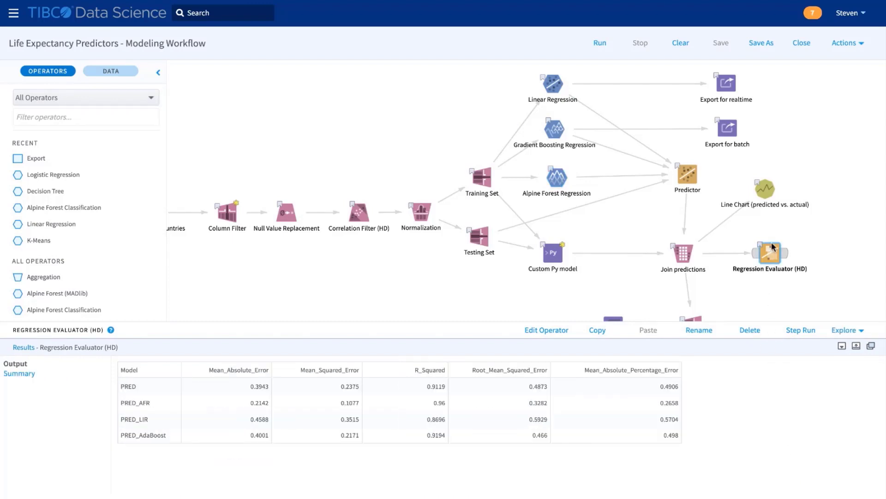
pyautogui.click(768, 199)
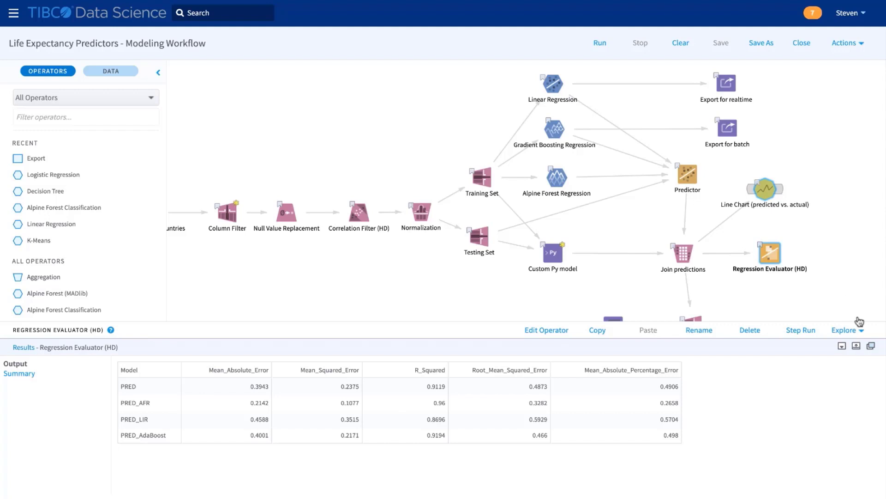
pyautogui.click(857, 345)
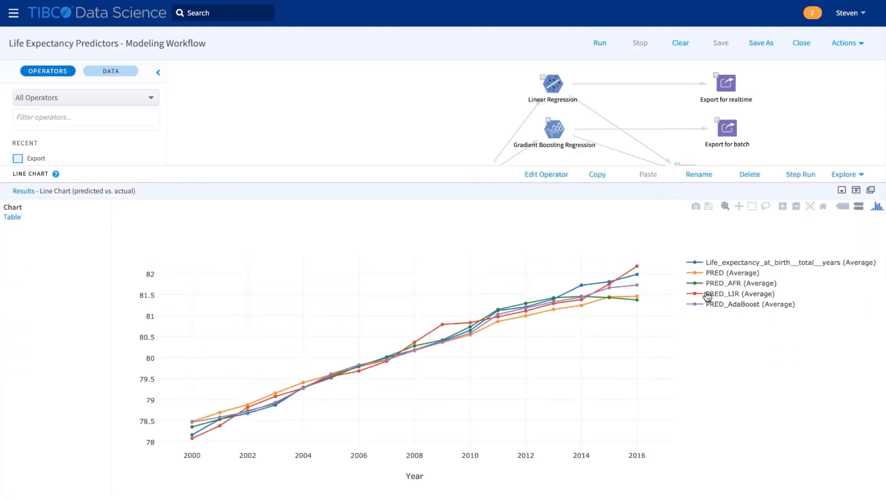
# Hide the PRED_LIR and PRED_AFR lines, then show the Custom Py model output table.
pyautogui.click(699, 294)
pyautogui.click(699, 283)
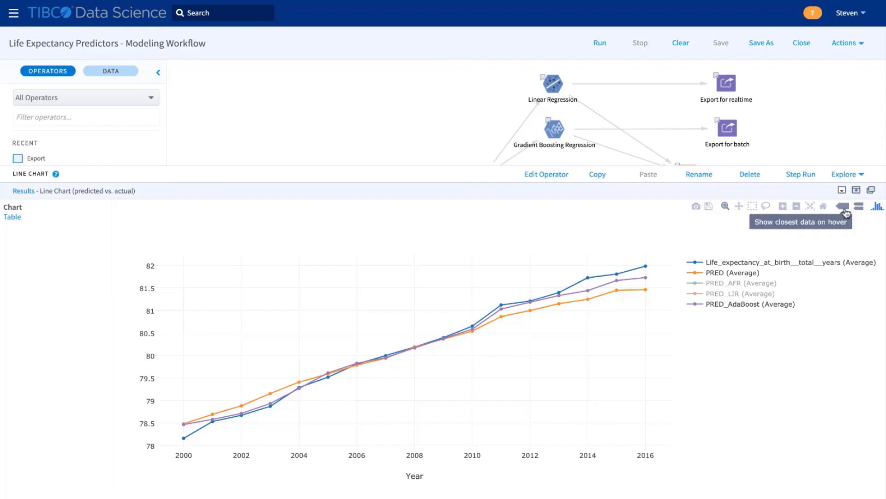
pyautogui.click(856, 189)
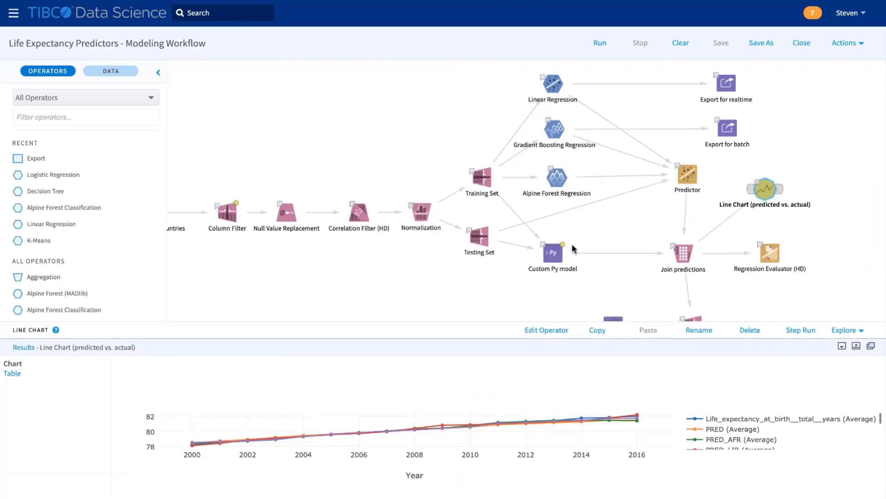
pyautogui.click(553, 254)
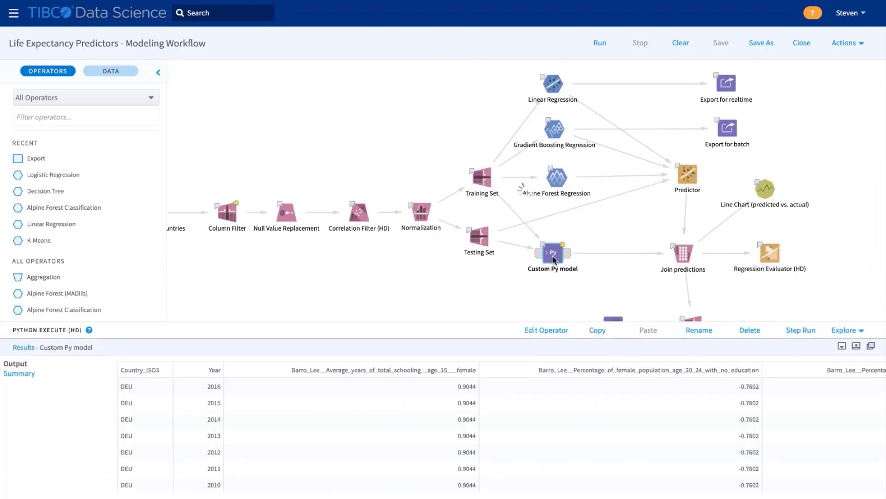
pyautogui.doubleClick(552, 255)
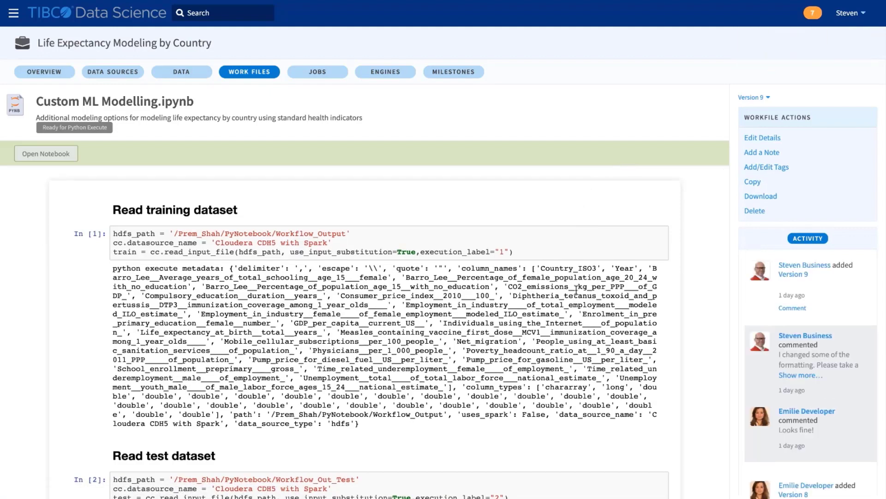
pyautogui.scroll(-2, 577, 290)
pyautogui.scroll(-15, 576, 290)
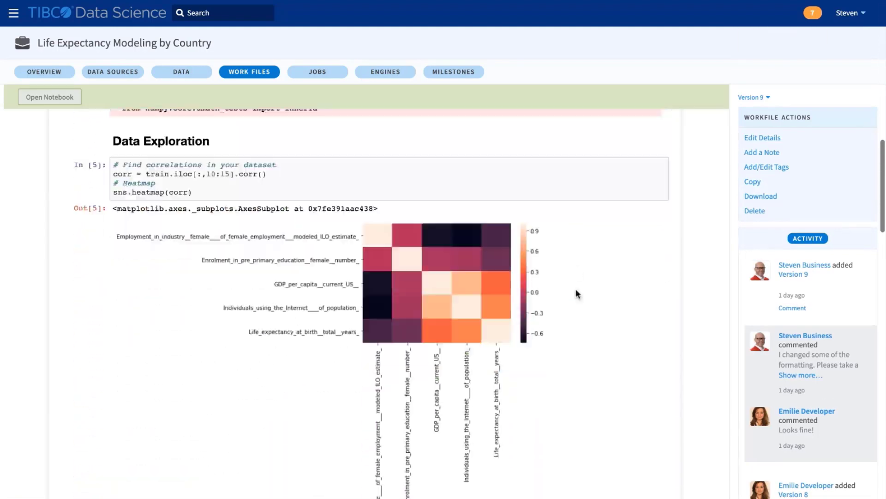
pyautogui.scroll(-10, 575, 289)
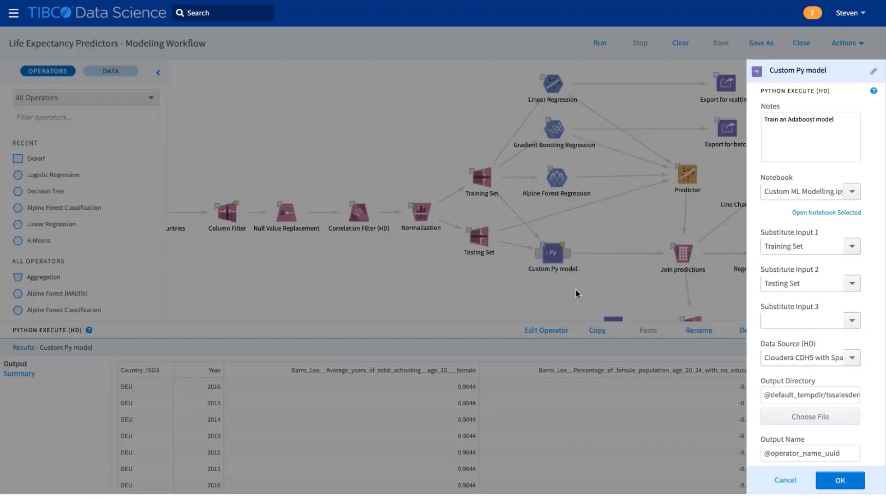
# Preview the Join predictions table, batch and realtime export files, and Alpine Forest Regression importance.
pyautogui.click(575, 289)
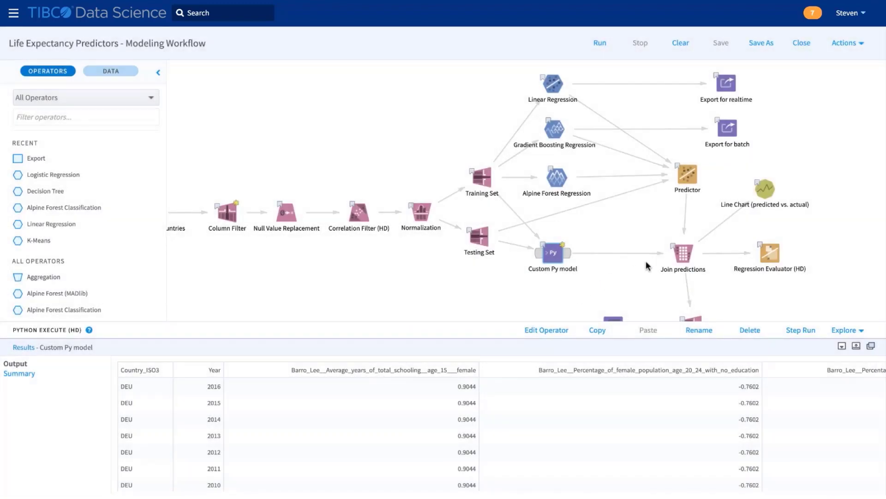
pyautogui.click(680, 258)
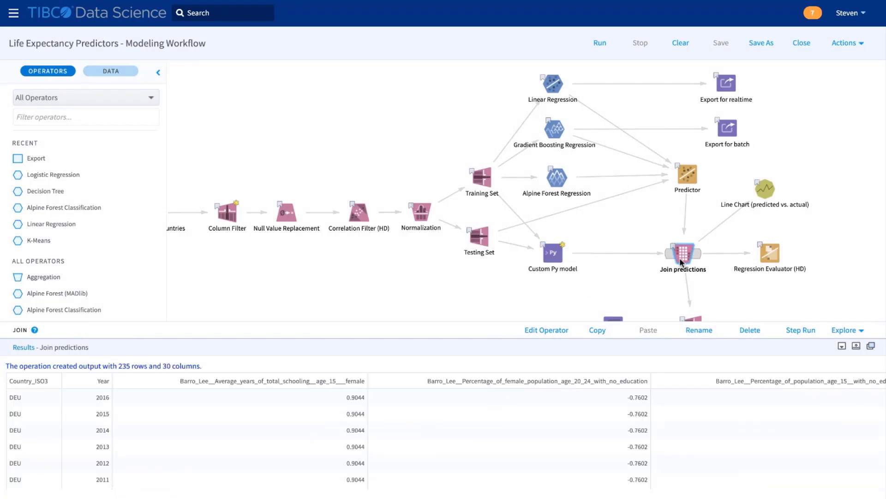
pyautogui.click(729, 129)
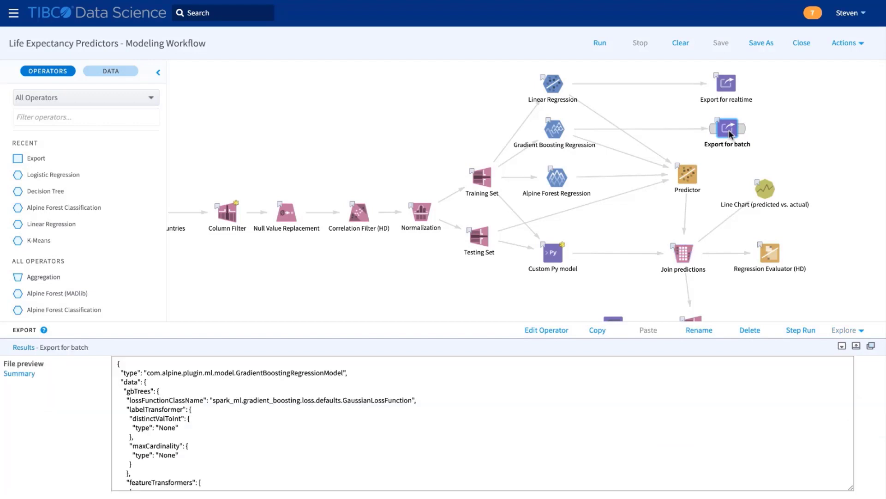
pyautogui.click(729, 85)
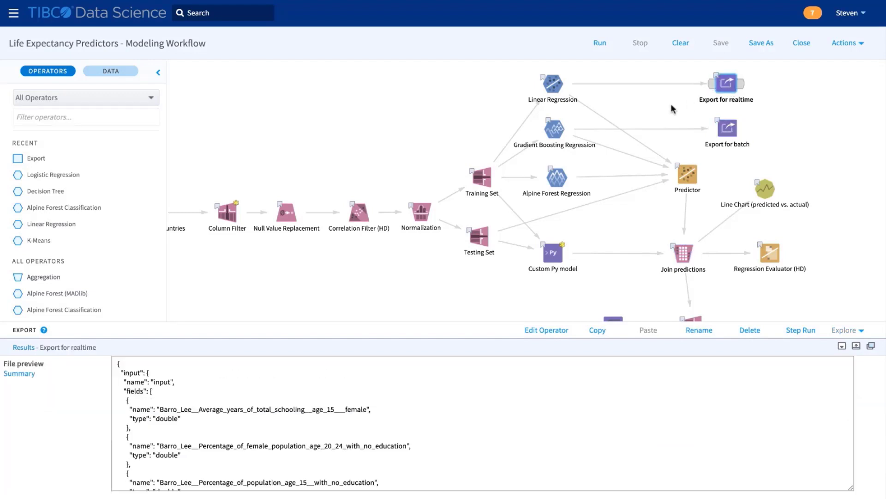
pyautogui.click(553, 180)
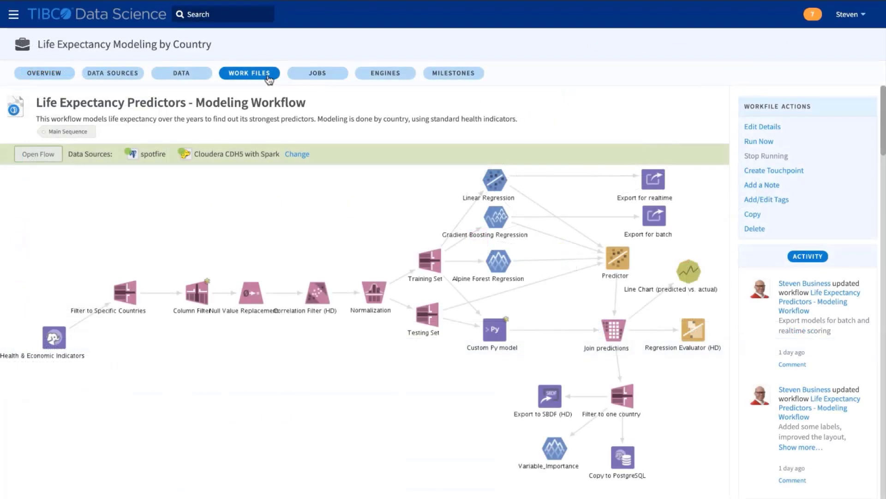
# View LR Model.pfa from the work files, then open the Life Expectancy Predictors - Test Accuracy workflow.
pyautogui.click(268, 77)
pyautogui.scroll(-10, 245, 238)
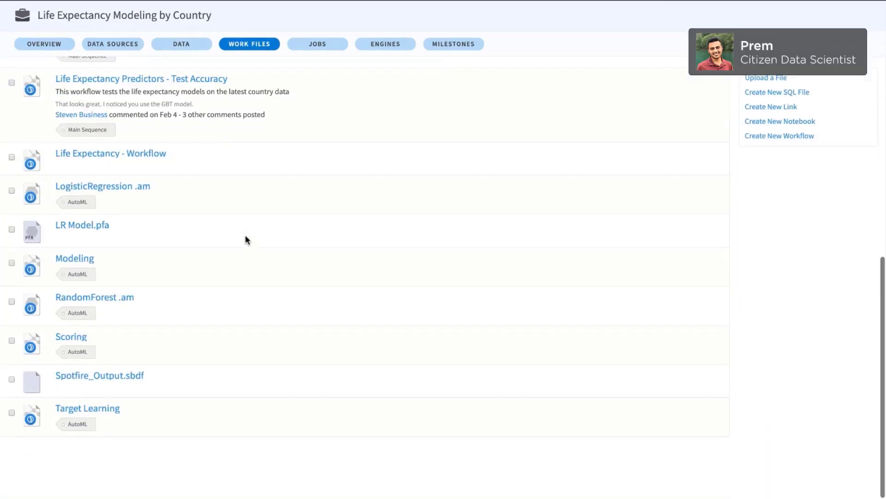
pyautogui.scroll(1, 213, 245)
pyautogui.click(100, 255)
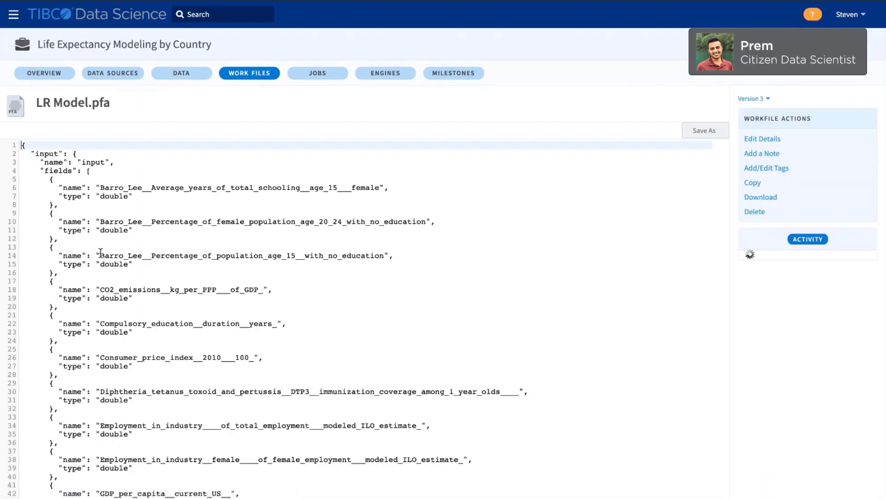
pyautogui.click(258, 78)
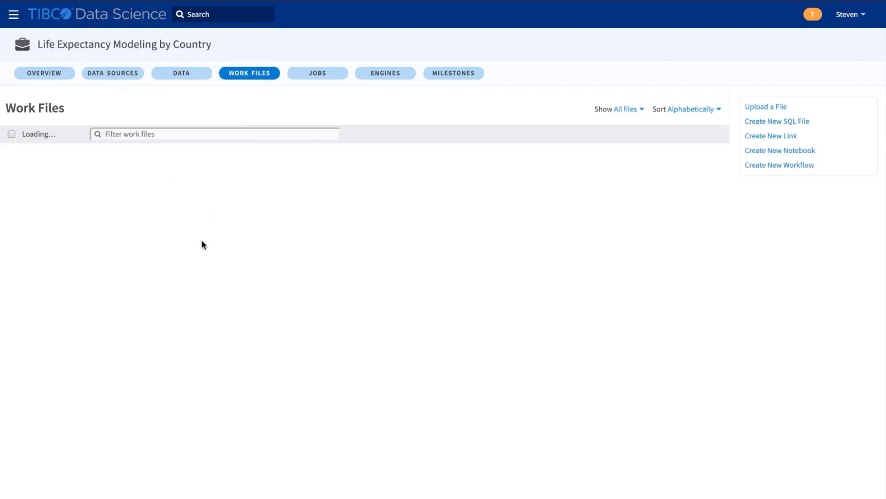
pyautogui.scroll(-5, 202, 243)
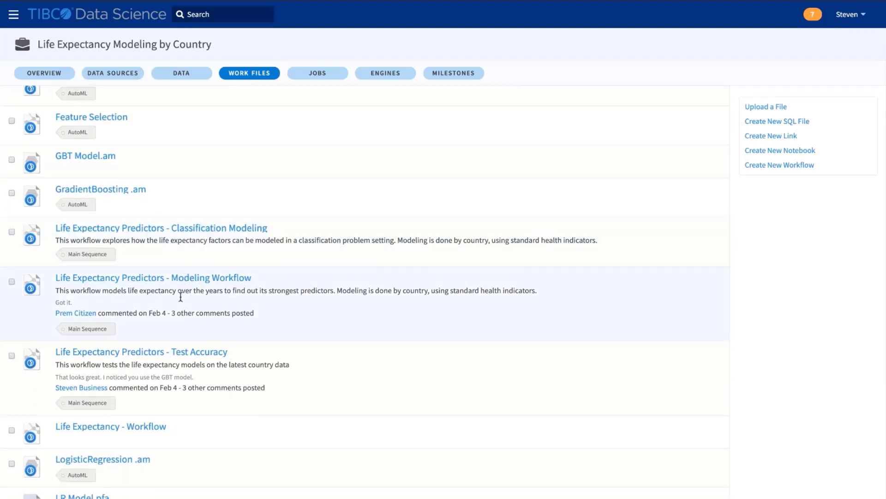
pyautogui.click(174, 352)
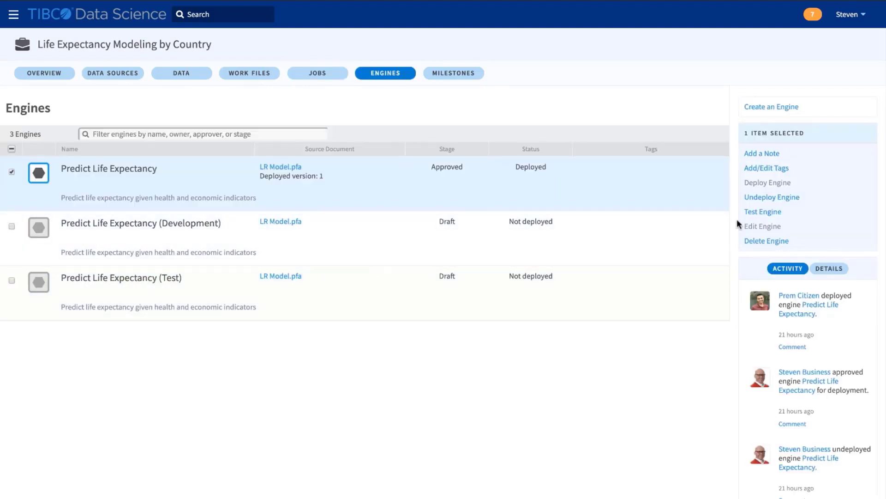
pyautogui.click(757, 212)
pyautogui.click(429, 116)
pyautogui.hotkey('ctrl', 'v')
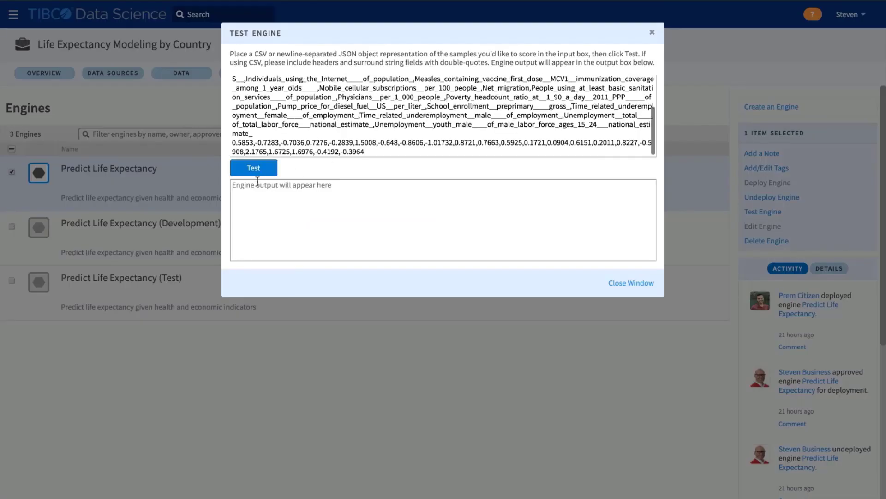
pyautogui.click(254, 169)
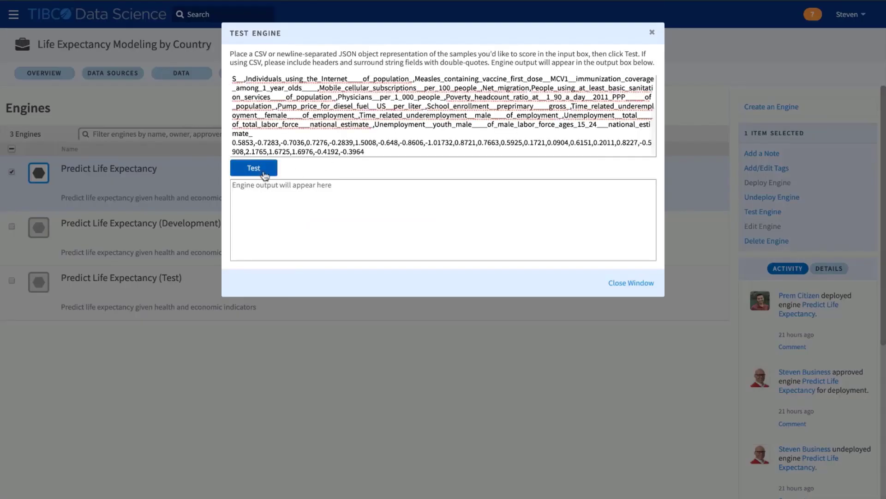
pyautogui.doubleClick(284, 230)
pyautogui.click(323, 230)
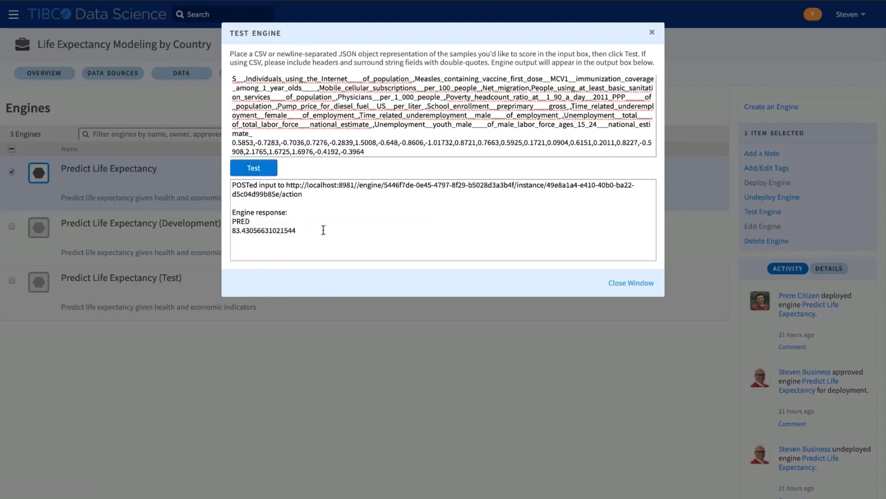
pyautogui.press('Escape')
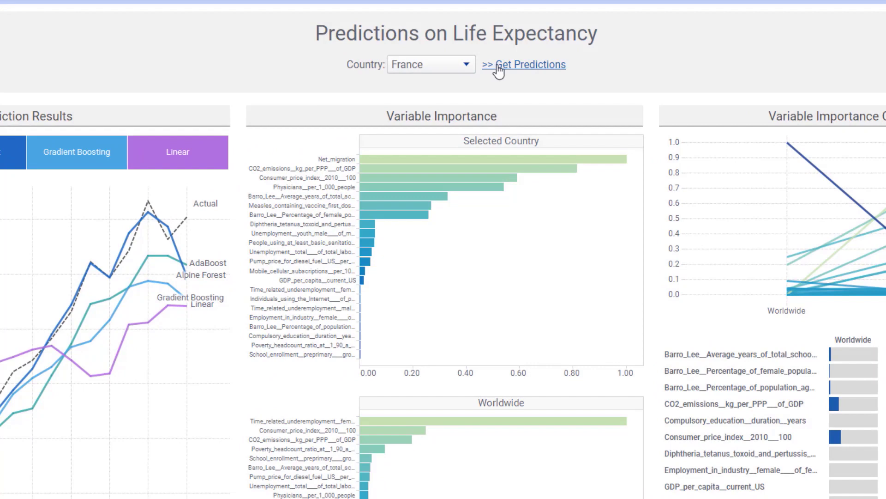
# Choose Australia as the Country and get its life-expectancy predictions.
pyautogui.click(461, 68)
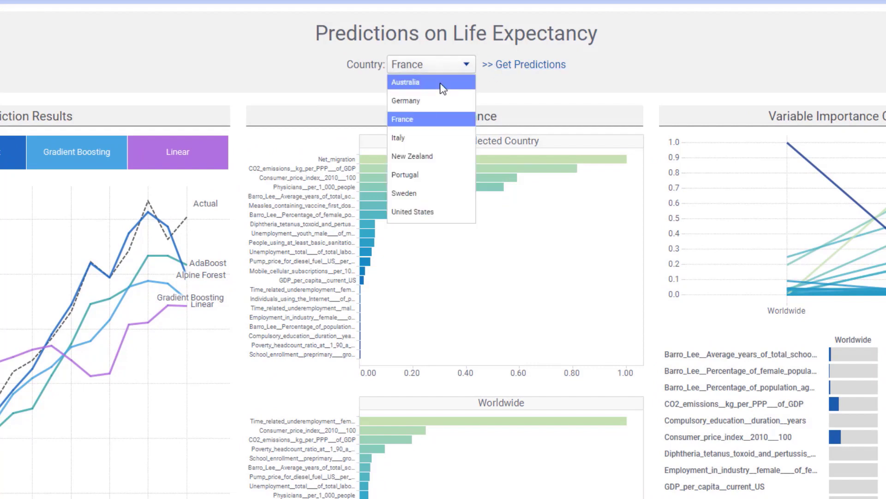
pyautogui.click(442, 86)
pyautogui.click(511, 66)
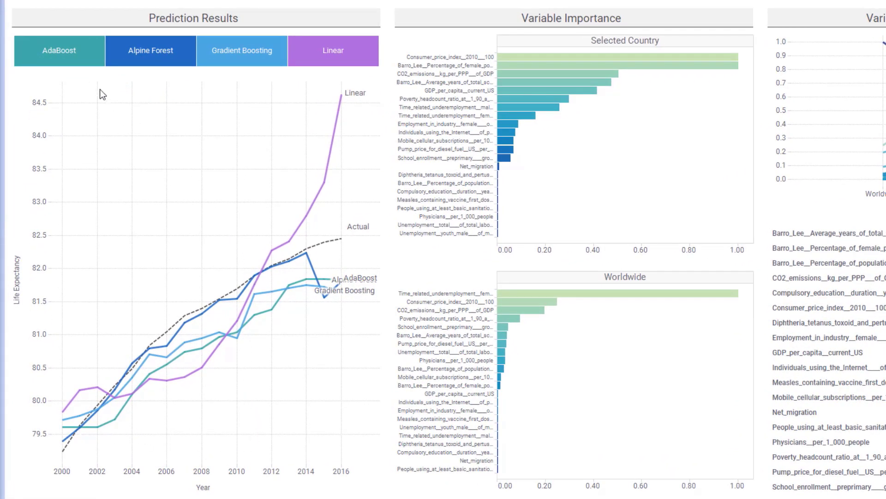
pyautogui.click(88, 59)
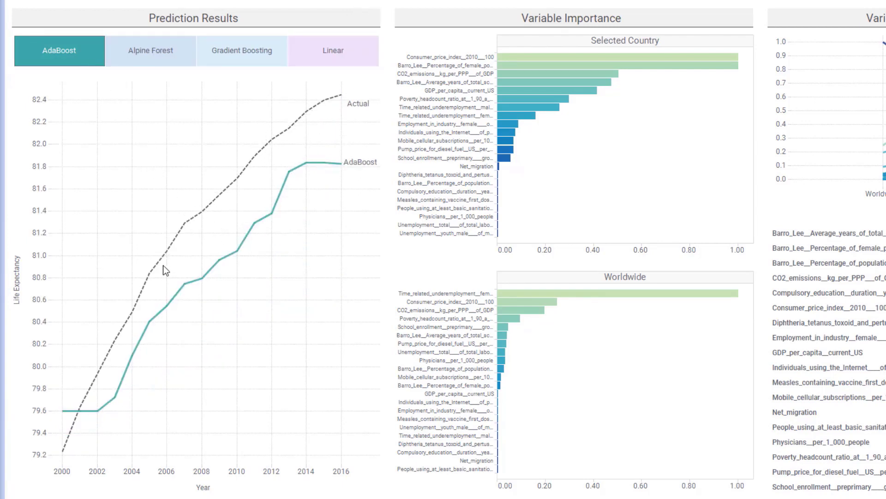
pyautogui.click(170, 59)
pyautogui.click(214, 57)
pyautogui.click(315, 58)
pyautogui.click(318, 33)
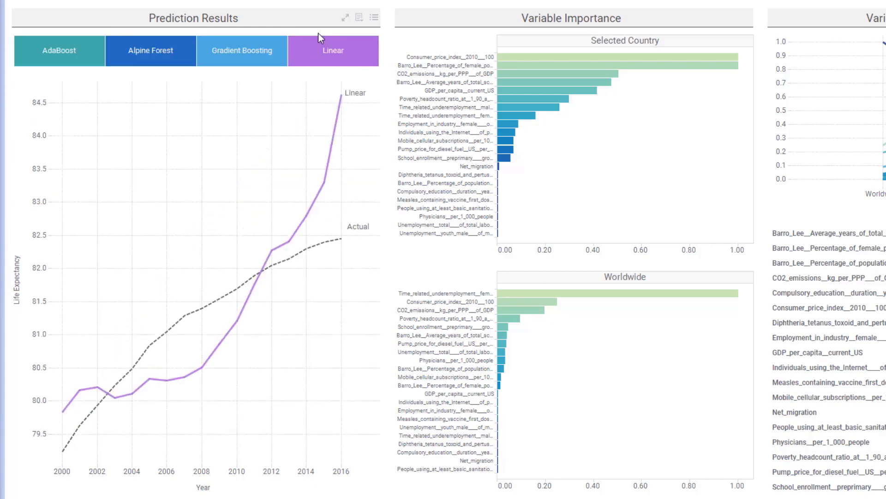
pyautogui.hscroll(5, 460, 50)
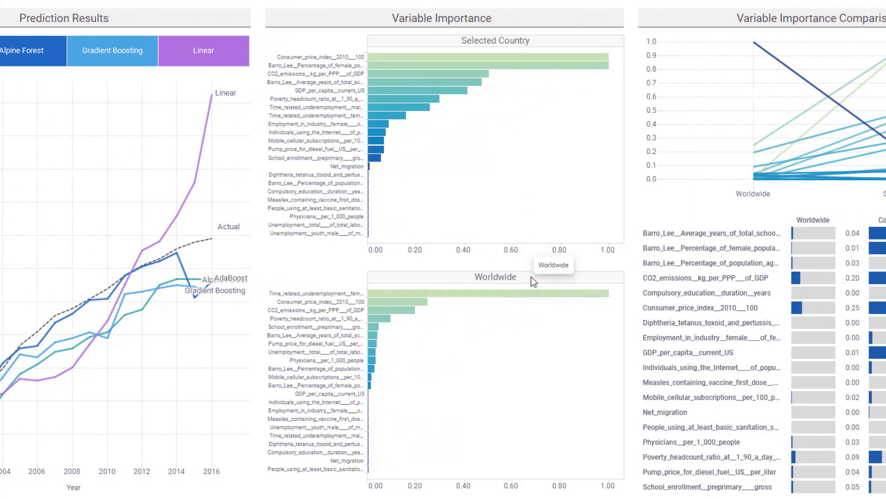
# Mark the six top bars of the Selected Country Variable Importance chart to filter the comparison table.
pyautogui.moveTo(384, 59)
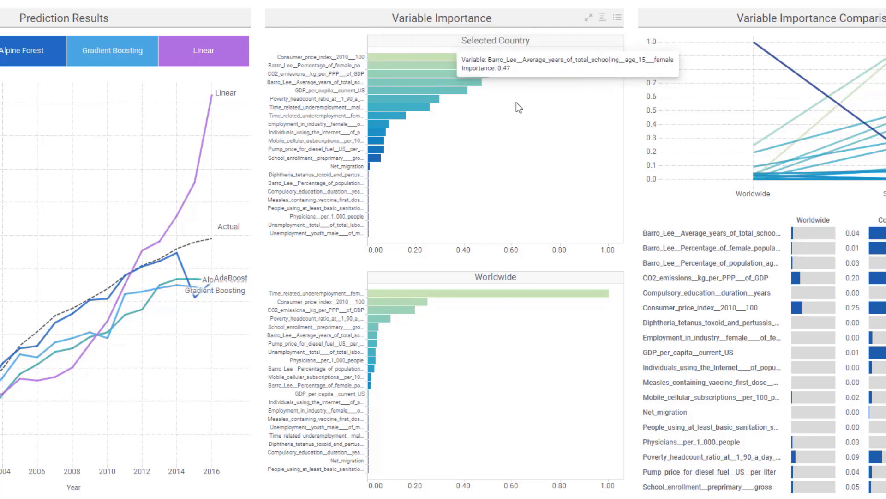
pyautogui.moveTo(516, 97); pyautogui.dragTo(395, 54)
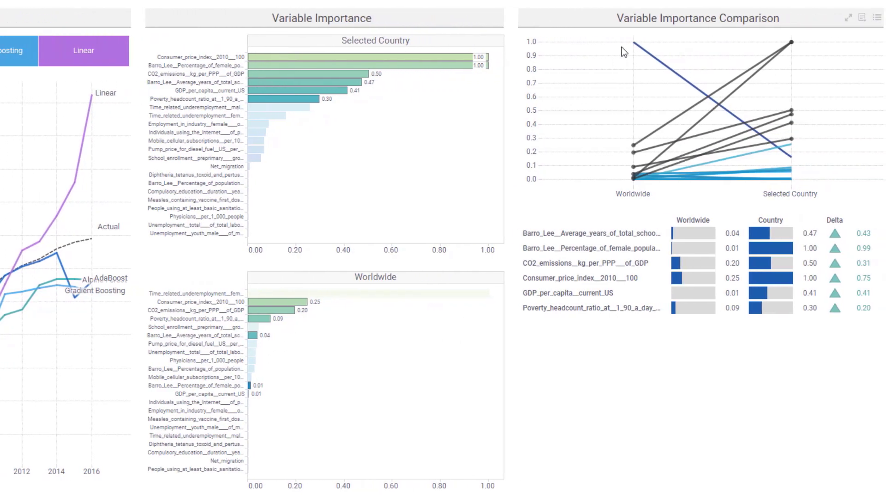
# Replace the marking with Worldwide 1.0, then mark the five top Selected Country variables on the line chart.
pyautogui.click(622, 48)
pyautogui.moveTo(627, 34); pyautogui.dragTo(651, 55)
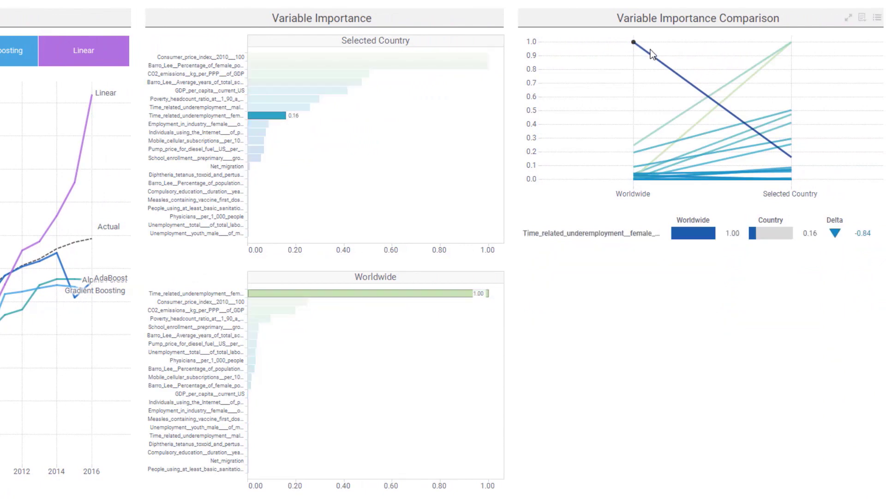
pyautogui.moveTo(639, 46)
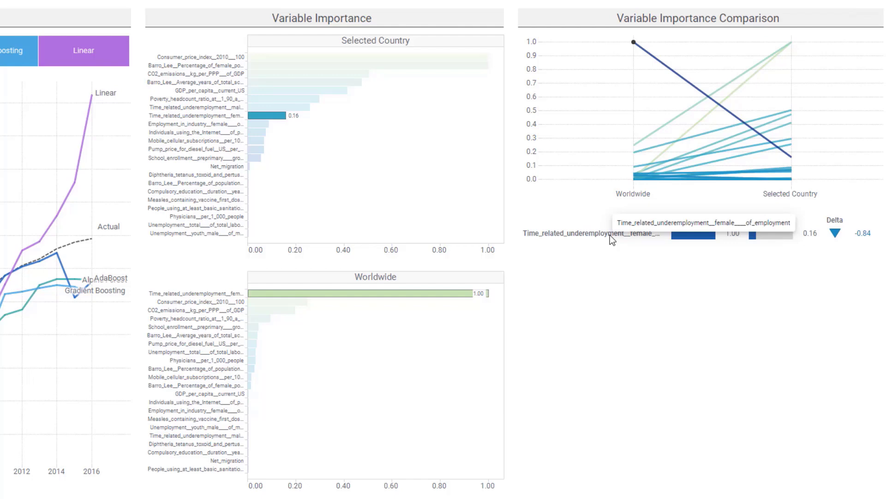
pyautogui.moveTo(787, 43); pyautogui.dragTo(799, 128)
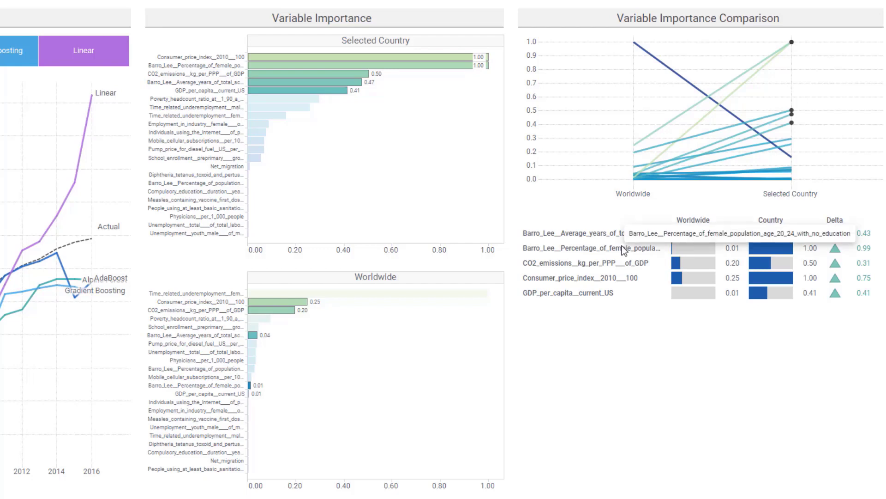
# Unmark the five variables, sort the full table descending by the Country column, and scroll through it.
pyautogui.click(635, 315)
pyautogui.click(765, 219)
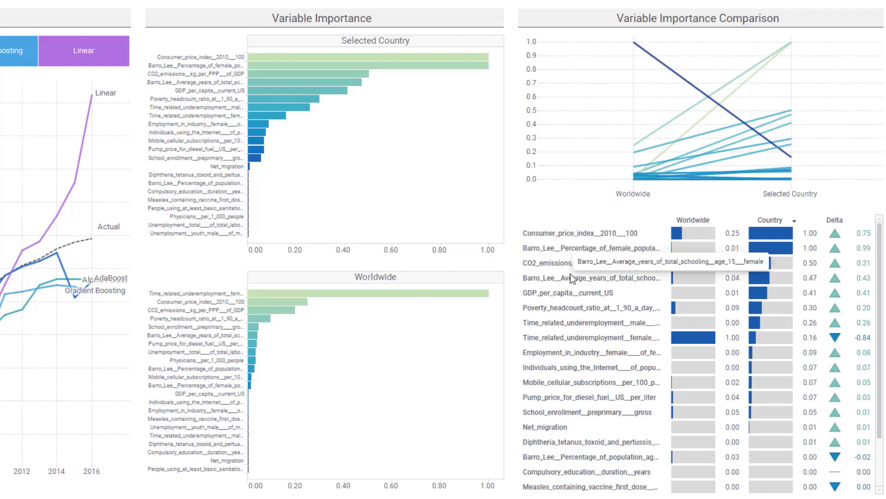
pyautogui.scroll(-2, 852, 294)
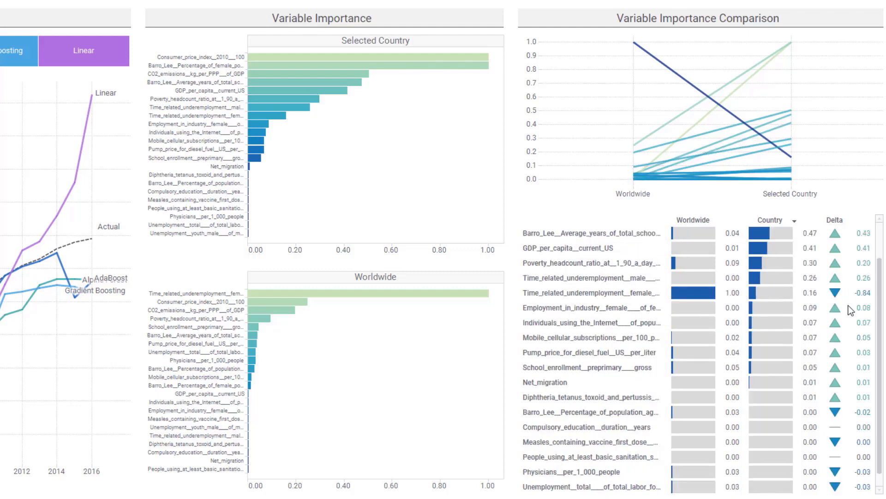